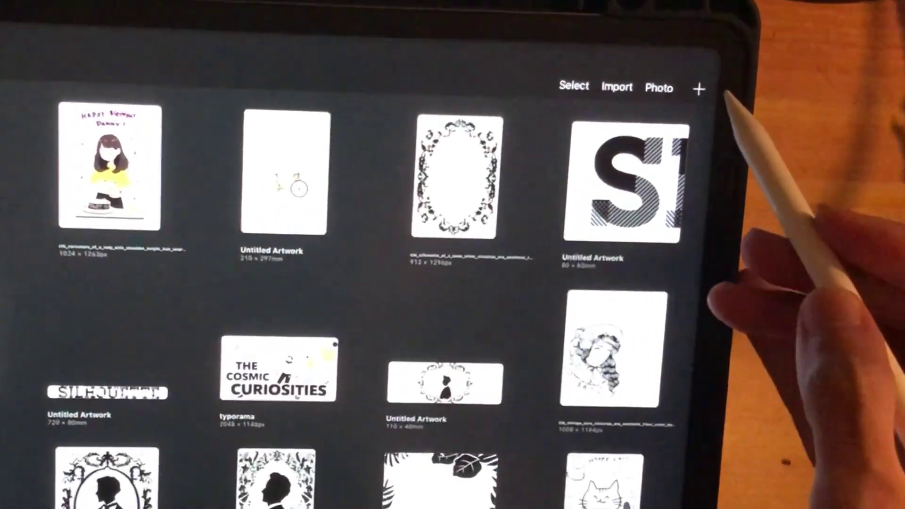
Step: Create a new A4 canvas and hide its background colour so it is transparent
{"action": "left_click", "coordinate": [692, 64]}
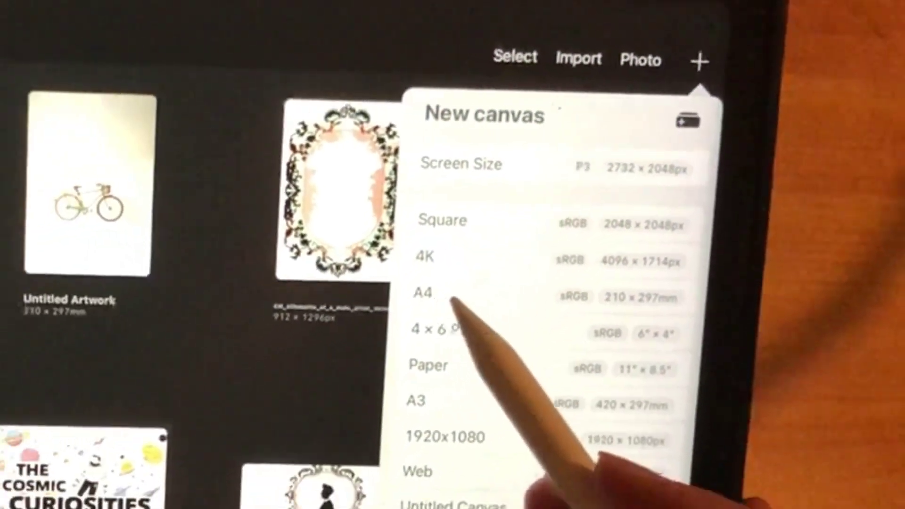
{"action": "left_click", "coordinate": [452, 299]}
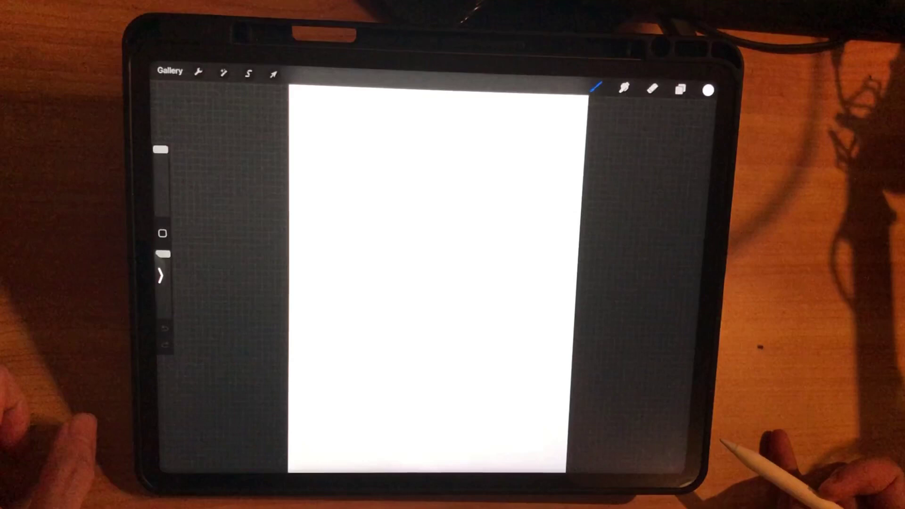
{"action": "scroll", "coordinate": [548, 329], "scroll_direction": "down", "scroll_amount": 3}
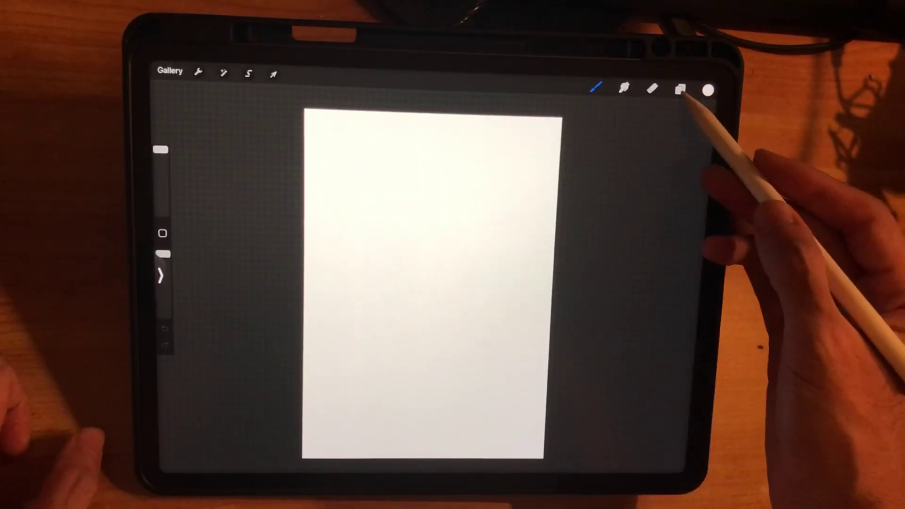
{"action": "left_click", "coordinate": [680, 89]}
{"action": "left_click", "coordinate": [692, 172]}
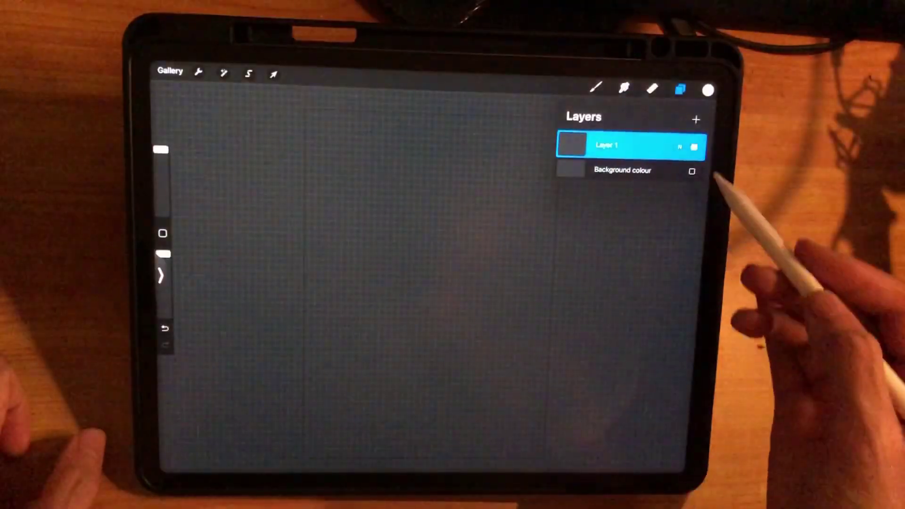
{"action": "left_click", "coordinate": [680, 89]}
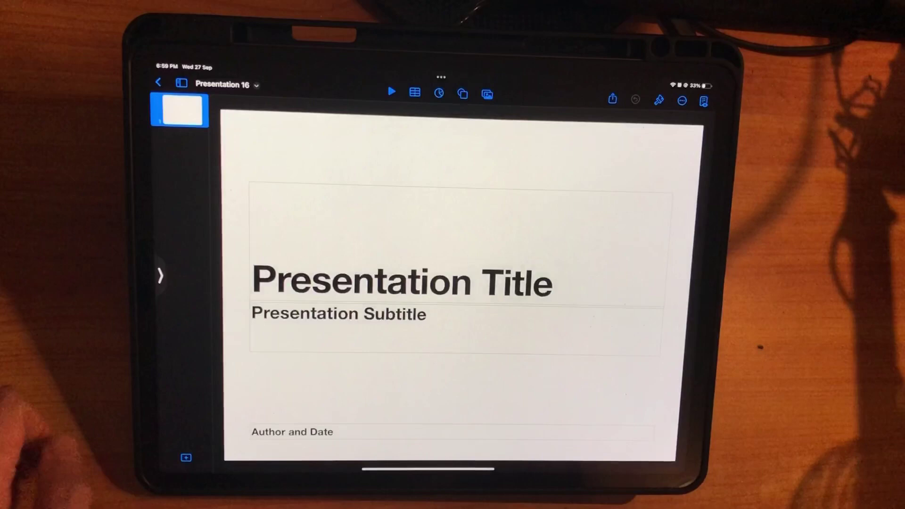
Step: Delete the Presentation Title and Presentation Subtitle text boxes from the slide
{"action": "left_click", "coordinate": [300, 269]}
{"action": "left_click", "coordinate": [424, 283]}
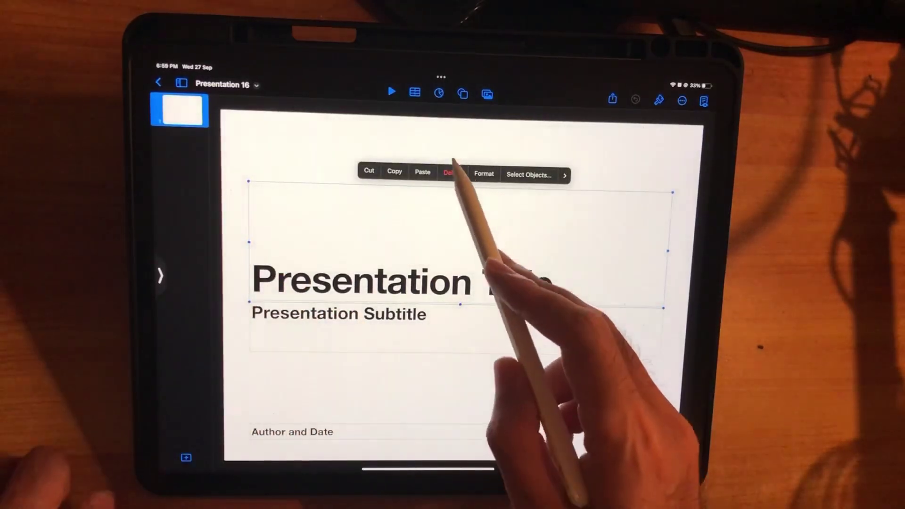
{"action": "left_click", "coordinate": [452, 172]}
{"action": "left_click", "coordinate": [300, 311]}
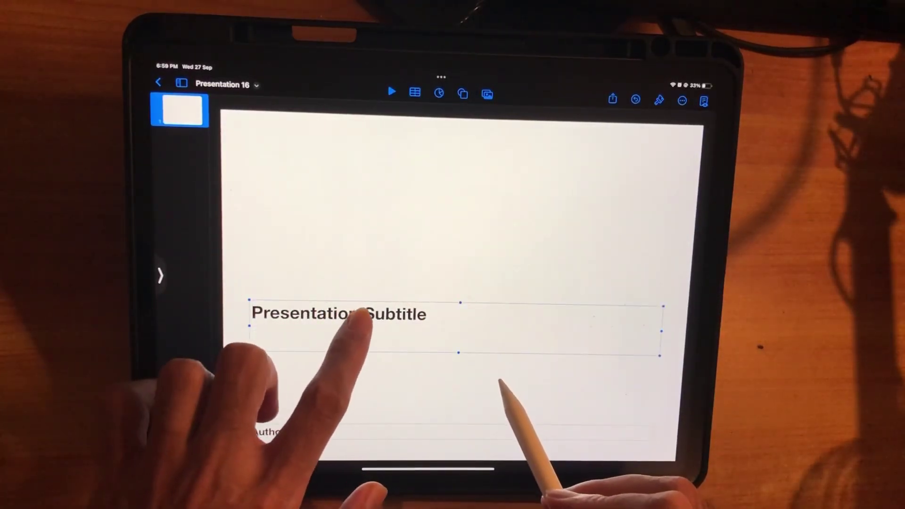
{"action": "left_click", "coordinate": [364, 315]}
{"action": "left_click", "coordinate": [447, 290]}
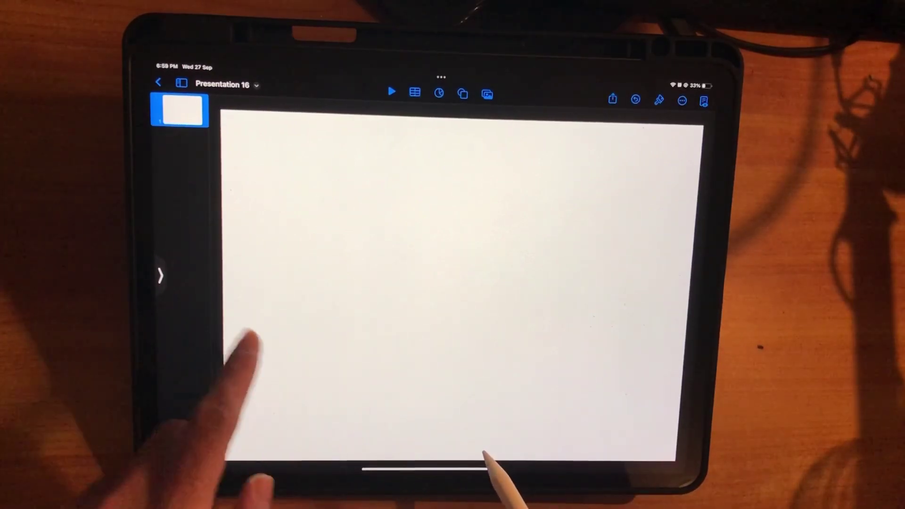
Step: Drag the shopping-cart girl illustration from Photos onto the slide's centre
{"action": "left_click_drag", "start_coordinate": [153, 267], "coordinate": [242, 304]}
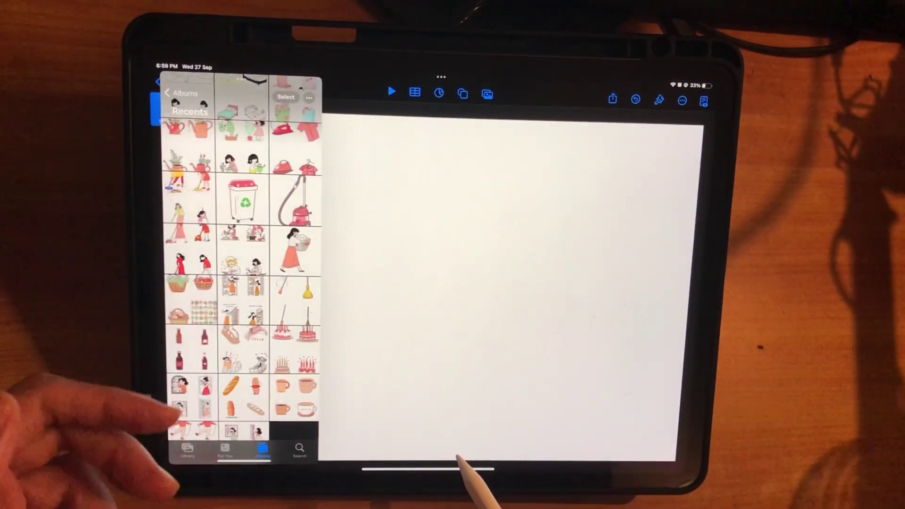
{"action": "scroll", "coordinate": [187, 182], "scroll_direction": "up", "scroll_amount": 5}
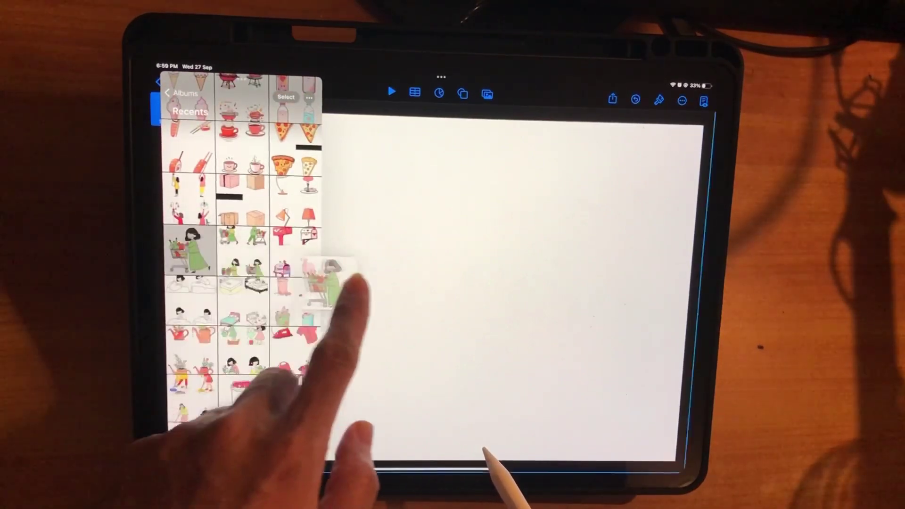
{"action": "left_click_drag", "start_coordinate": [189, 244], "coordinate": [424, 258]}
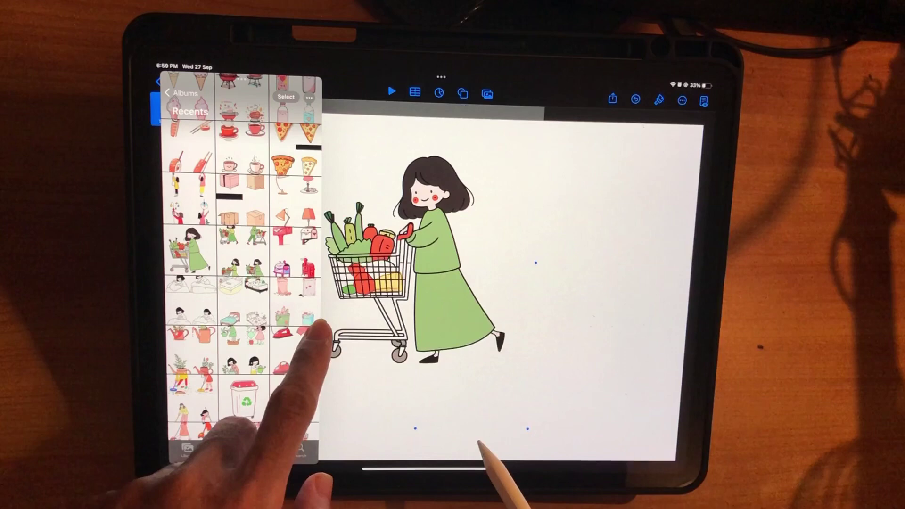
{"action": "left_click_drag", "start_coordinate": [303, 326], "coordinate": [85, 332]}
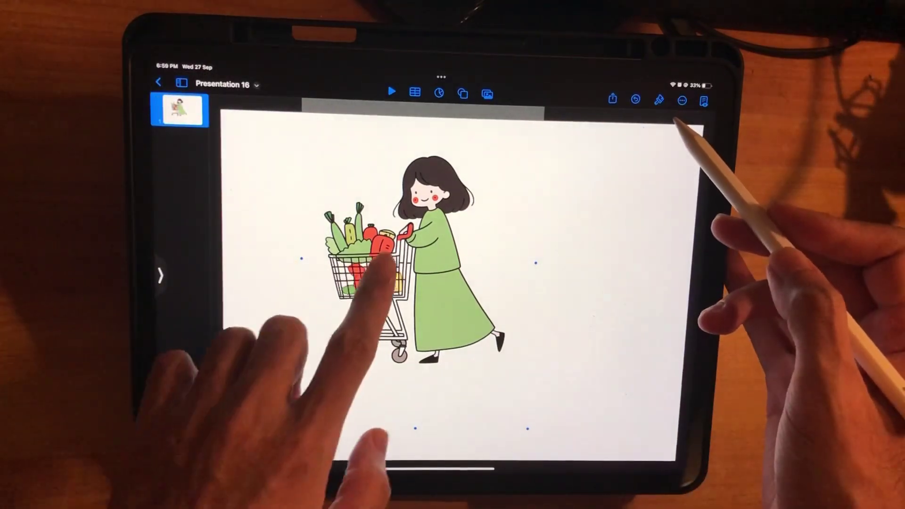
{"action": "left_click_drag", "start_coordinate": [334, 260], "coordinate": [409, 297]}
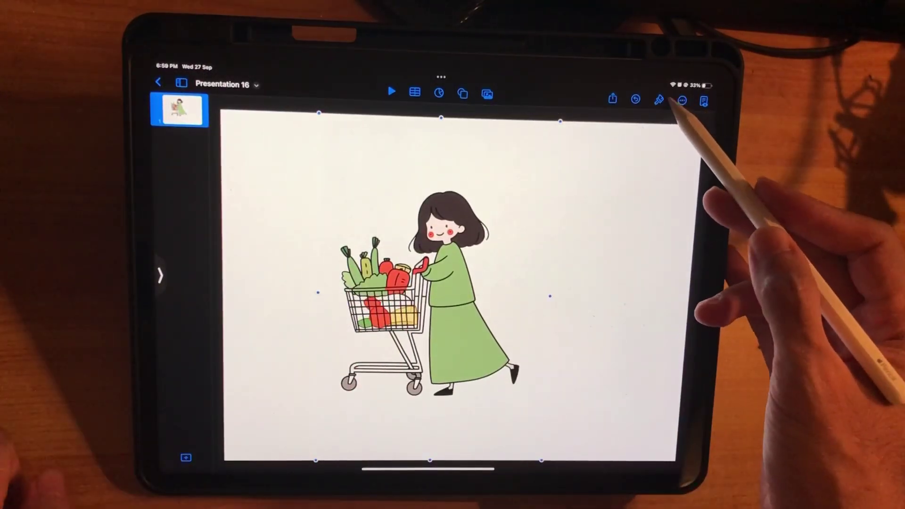
Step: Remove the cart illustration's white background with Remove Background, then copy the cut-out
{"action": "left_click", "coordinate": [659, 100]}
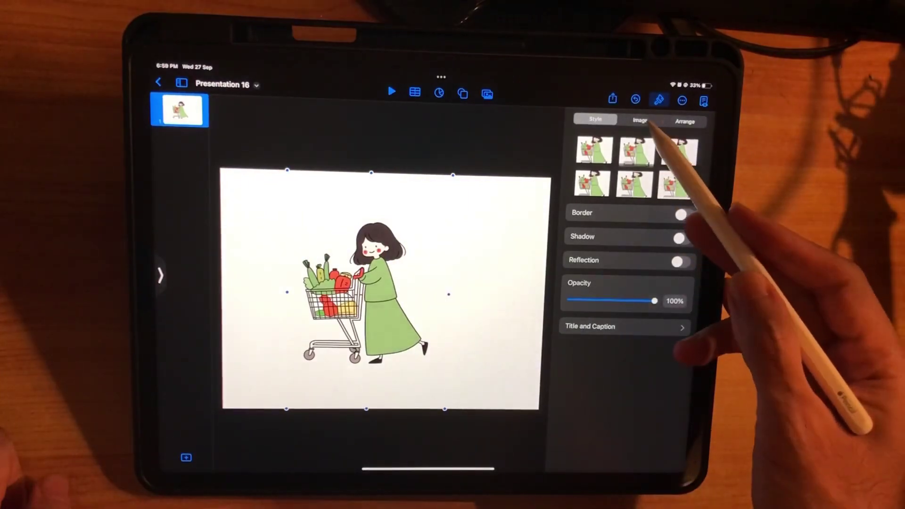
{"action": "left_click", "coordinate": [639, 120]}
{"action": "left_click", "coordinate": [655, 173]}
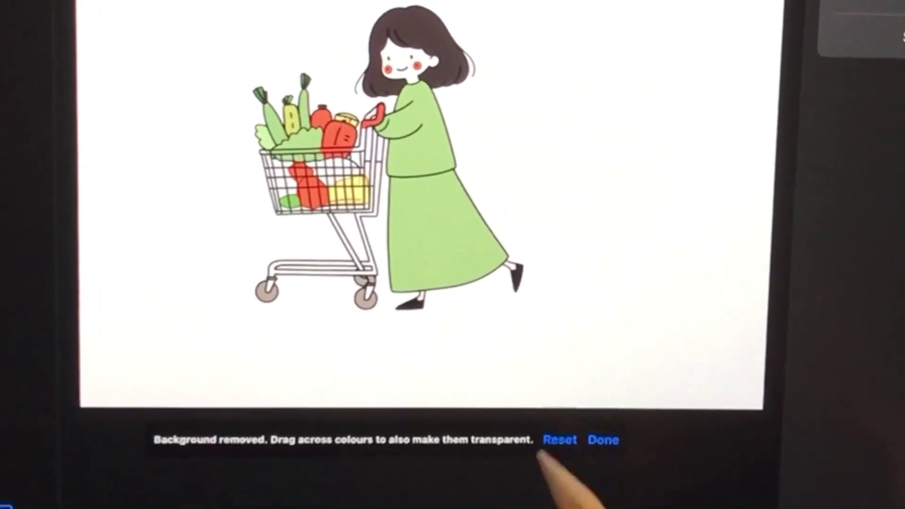
{"action": "left_click", "coordinate": [505, 429]}
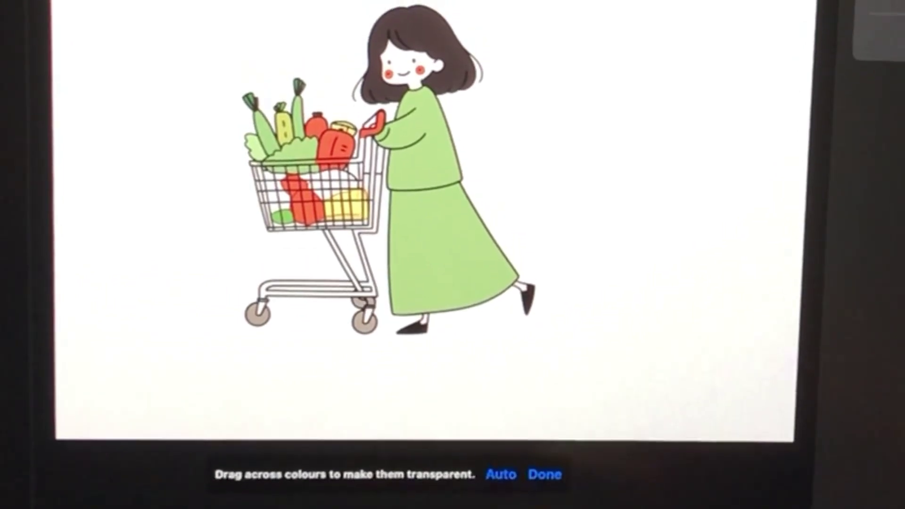
{"action": "left_click_drag", "start_coordinate": [538, 215], "coordinate": [547, 228]}
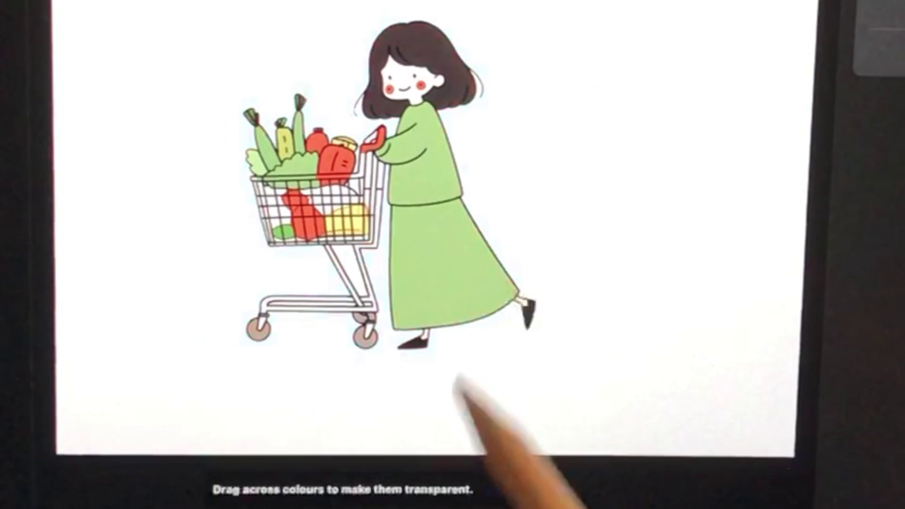
{"action": "left_click", "coordinate": [466, 452]}
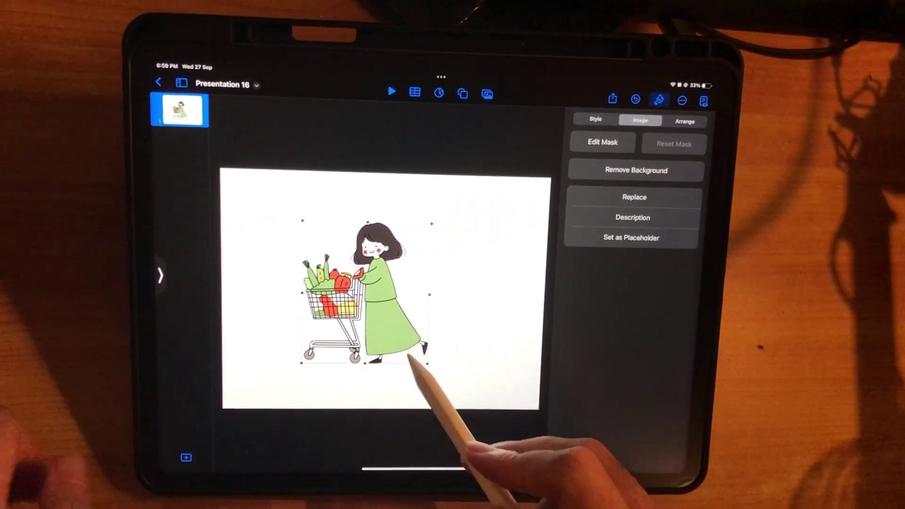
{"action": "left_click", "coordinate": [394, 301]}
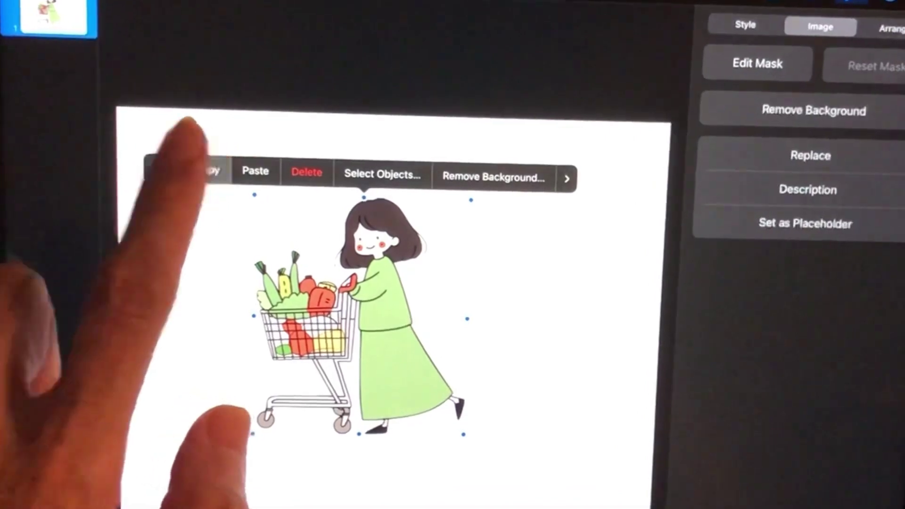
{"action": "left_click", "coordinate": [227, 180]}
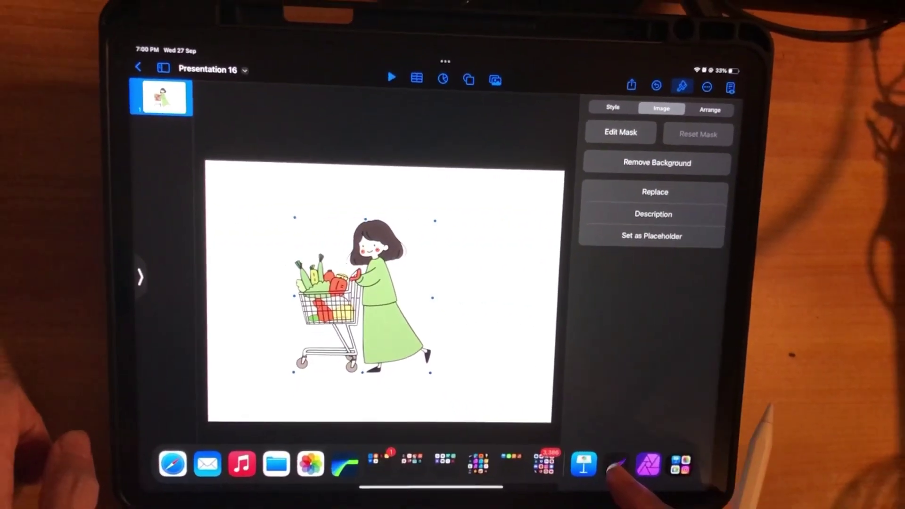
Step: Paste the cut-out cart girl into Procreate and enlarge it near the canvas centre
{"action": "left_click", "coordinate": [617, 464]}
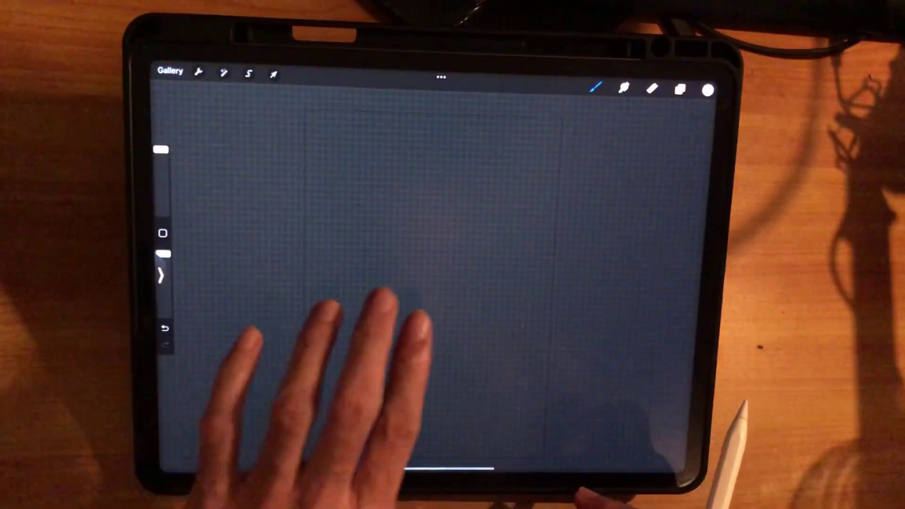
{"action": "left_click_drag", "start_coordinate": [424, 258], "coordinate": [396, 318]}
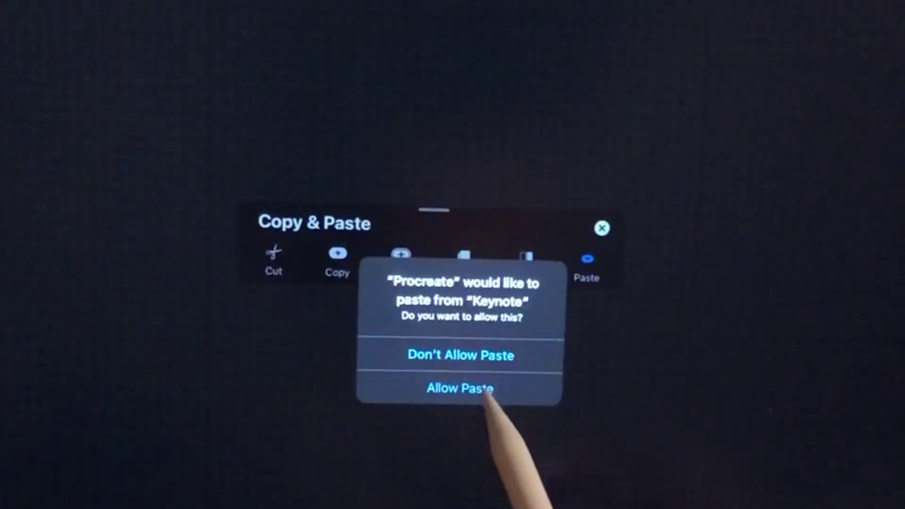
{"action": "left_click", "coordinate": [488, 394]}
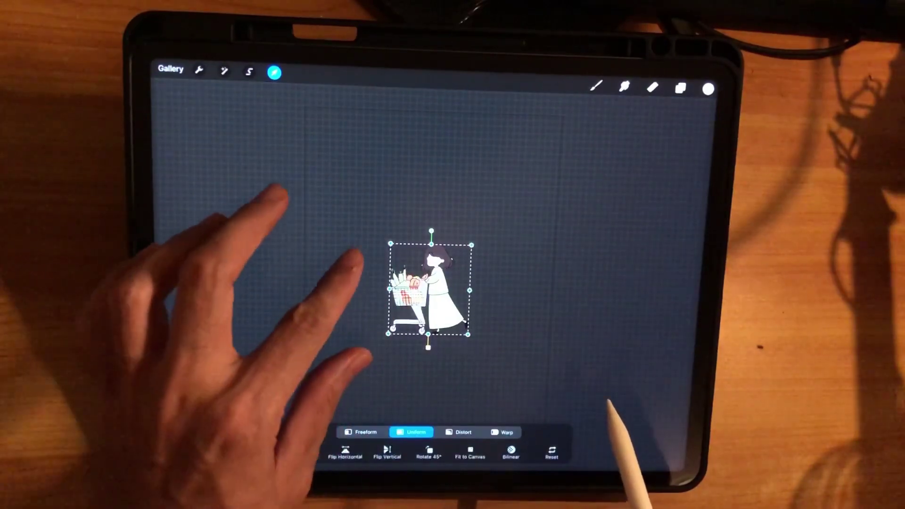
{"action": "mouse_move", "coordinate": [329, 234]}
{"action": "left_mouse_down"}
{"action": "mouse_move", "coordinate": [312, 183]}
{"action": "mouse_move", "coordinate": [262, 202]}
{"action": "left_mouse_up"}
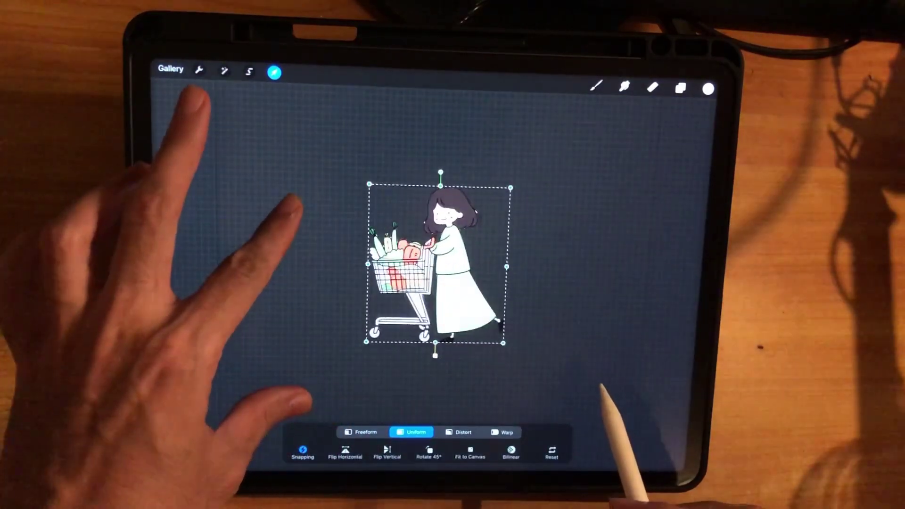
Step: Turn the lower illustration copy white with Saturation at none and Brightness at max
{"action": "left_click", "coordinate": [680, 84]}
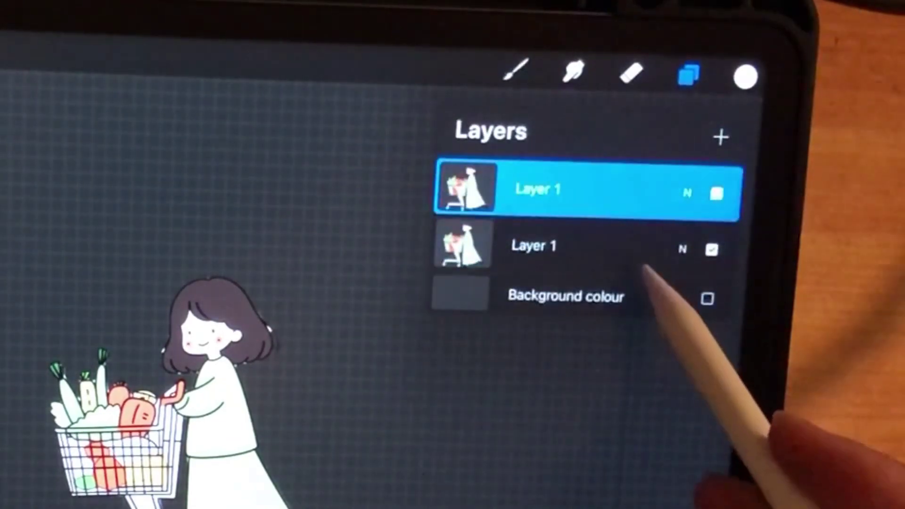
{"action": "left_click", "coordinate": [636, 248]}
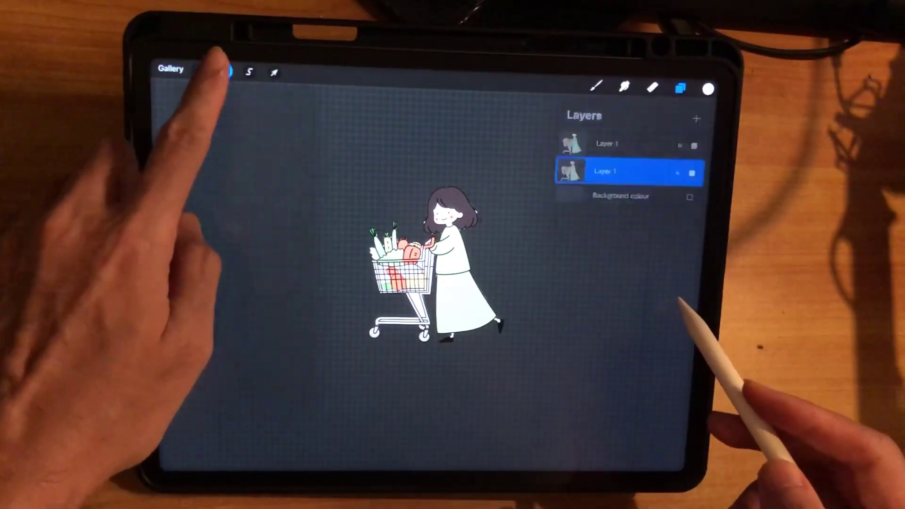
{"action": "left_click", "coordinate": [223, 71]}
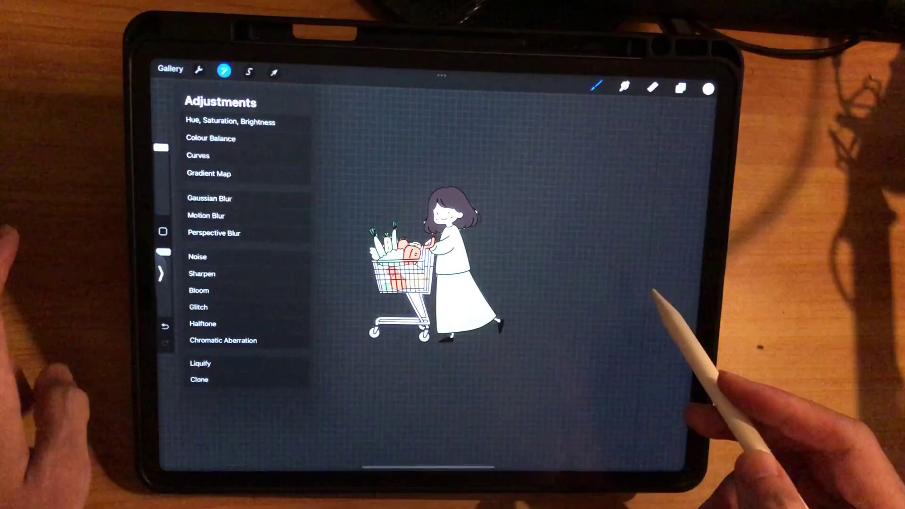
{"action": "left_click", "coordinate": [201, 122]}
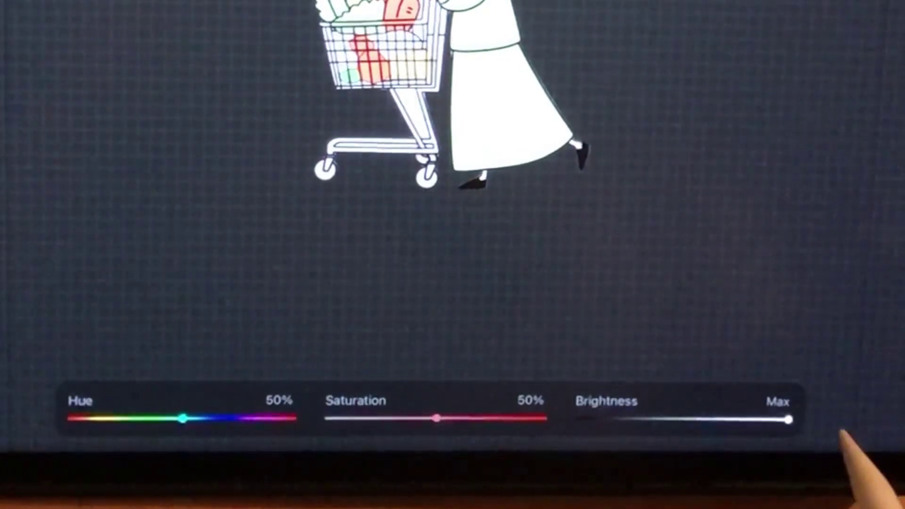
{"action": "left_click_drag", "start_coordinate": [437, 418], "coordinate": [327, 419]}
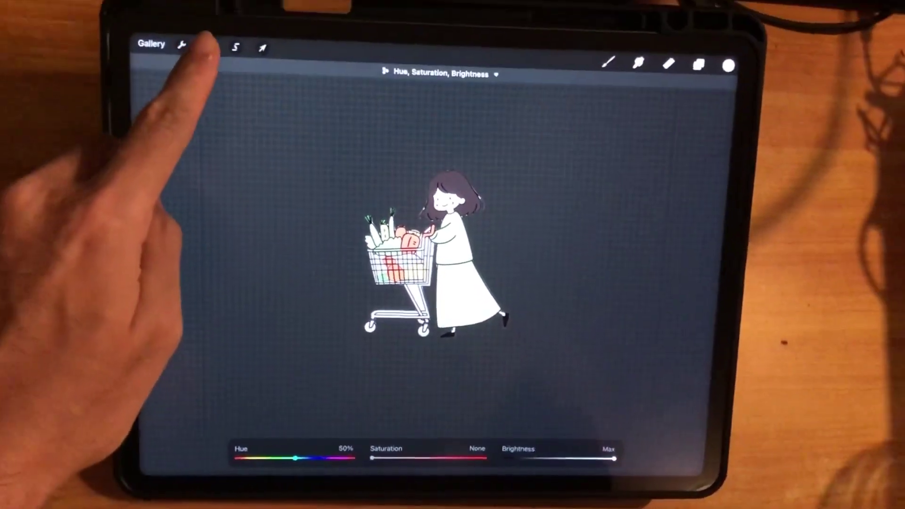
{"action": "left_click", "coordinate": [208, 46]}
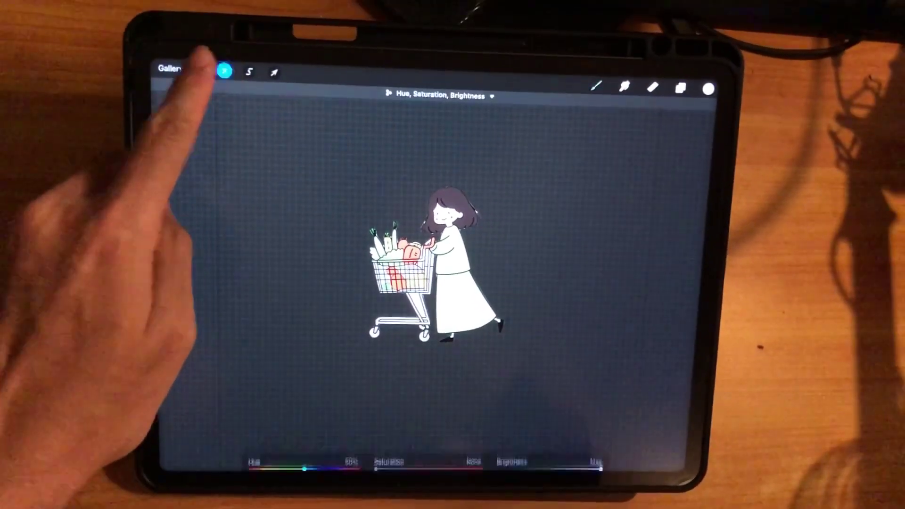
{"action": "left_click", "coordinate": [223, 71]}
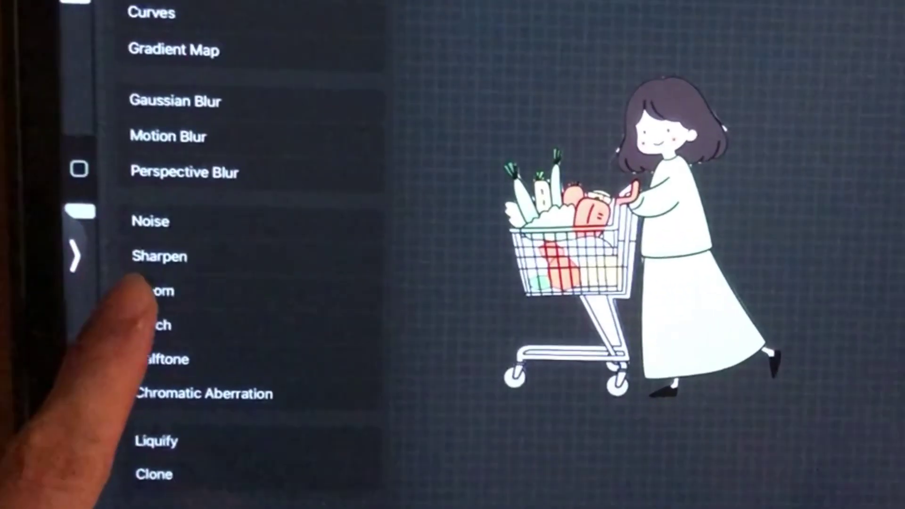
Step: Apply Bloom with Transition Max, Size 12% and Burn Max for a thin white outline
{"action": "left_click", "coordinate": [171, 288]}
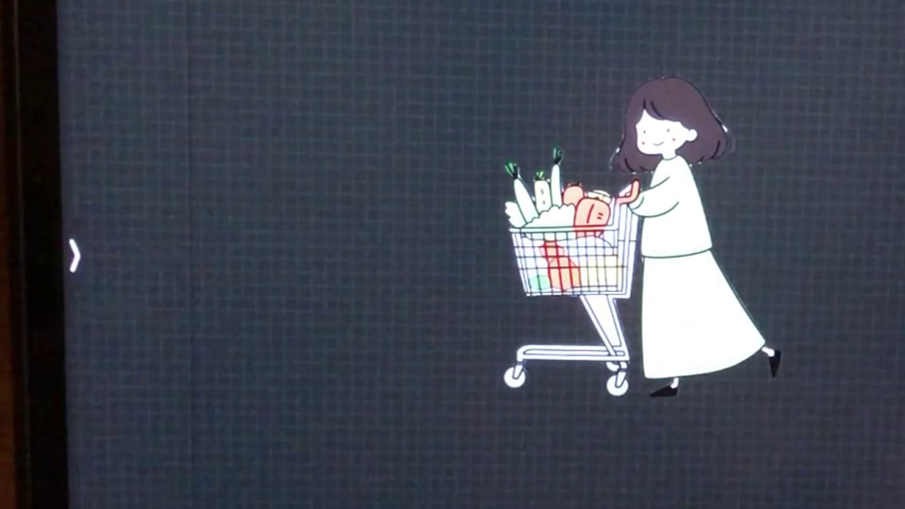
{"action": "left_click_drag", "start_coordinate": [364, 396], "coordinate": [461, 374]}
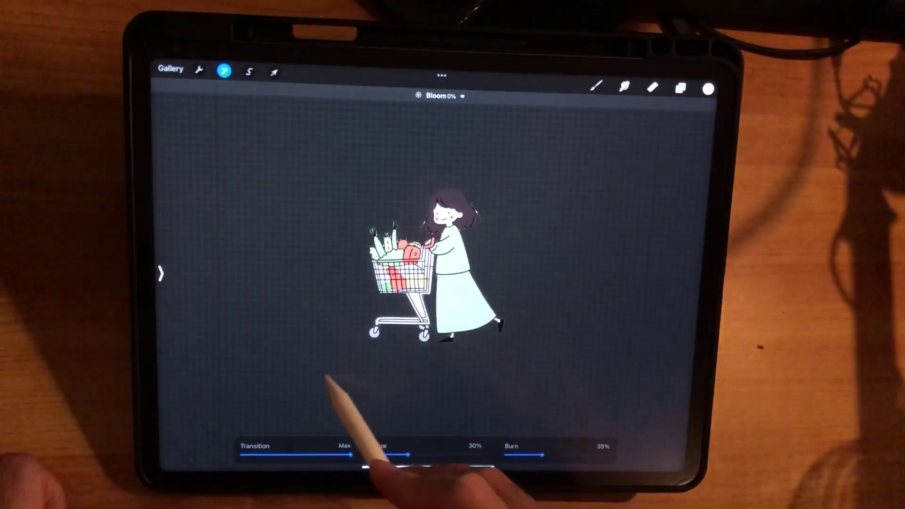
{"action": "left_click_drag", "start_coordinate": [325, 378], "coordinate": [444, 380]}
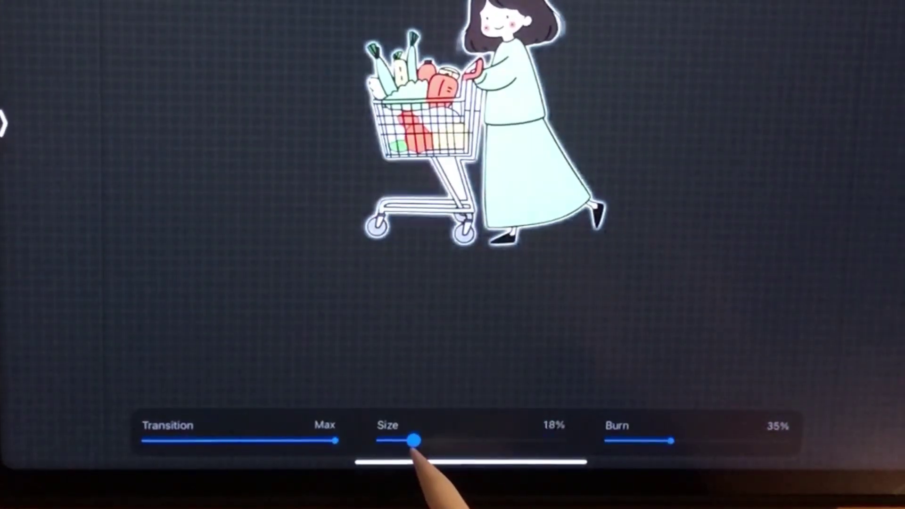
{"action": "left_click_drag", "start_coordinate": [414, 441], "coordinate": [408, 440]}
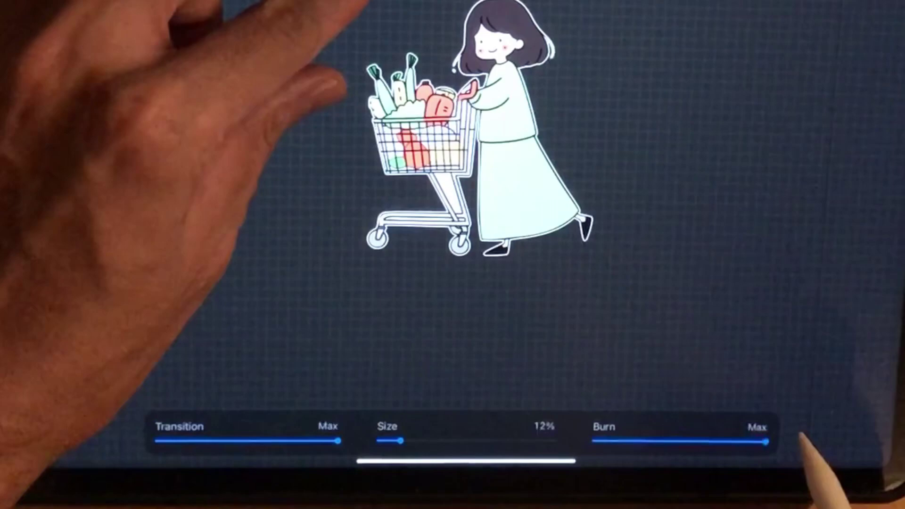
{"action": "scroll", "coordinate": [340, 142], "scroll_direction": "up", "scroll_amount": 5}
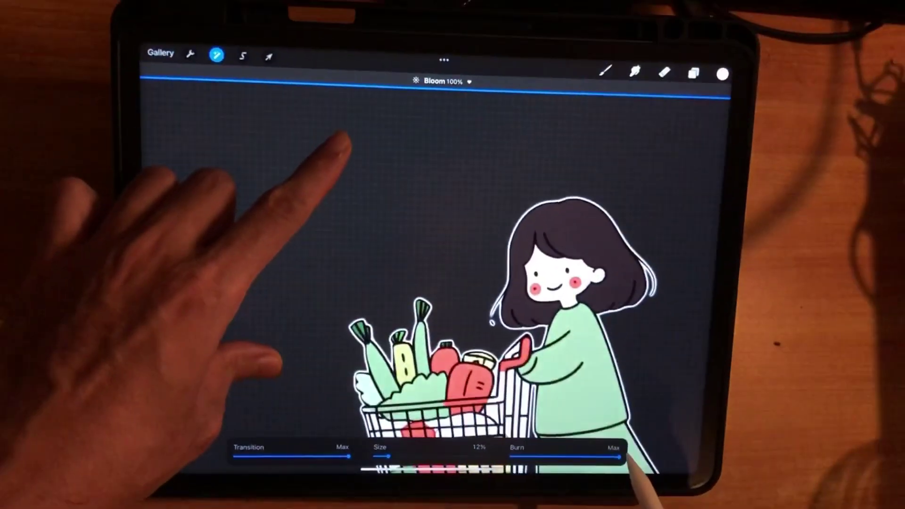
{"action": "scroll", "coordinate": [438, 297], "scroll_direction": "down", "scroll_amount": 2}
{"action": "scroll", "coordinate": [438, 297], "scroll_direction": "down", "scroll_amount": 3}
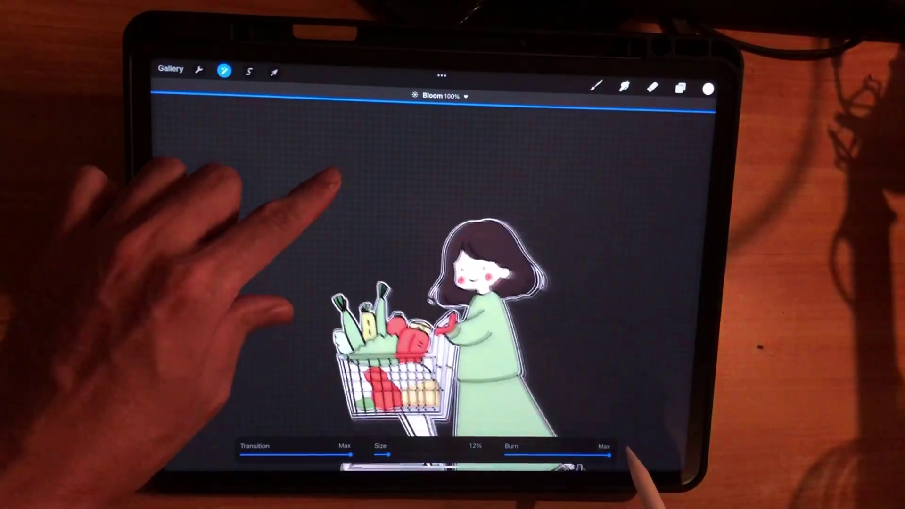
{"action": "scroll", "coordinate": [425, 283], "scroll_direction": "down", "scroll_amount": 3}
{"action": "scroll", "coordinate": [431, 276], "scroll_direction": "down", "scroll_amount": 1}
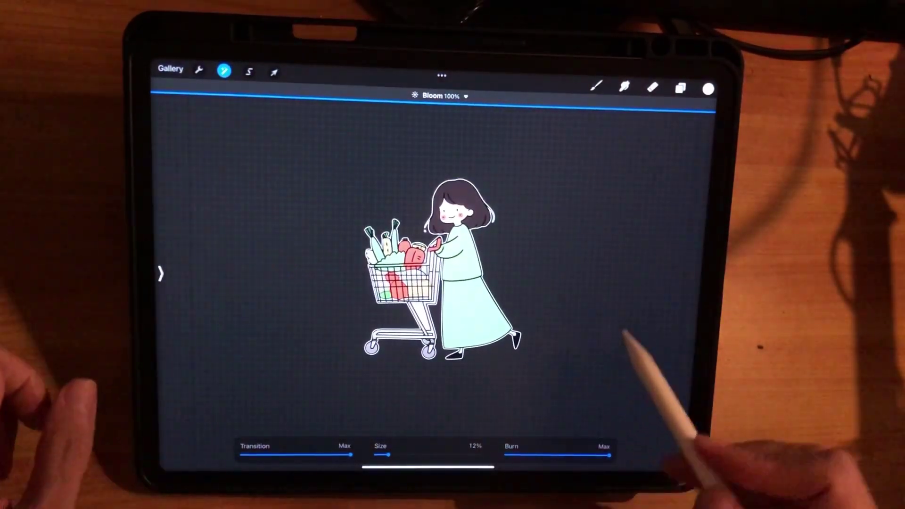
Step: Merge the top coloured drawing layer down onto the white outline layer
{"action": "left_click", "coordinate": [223, 71]}
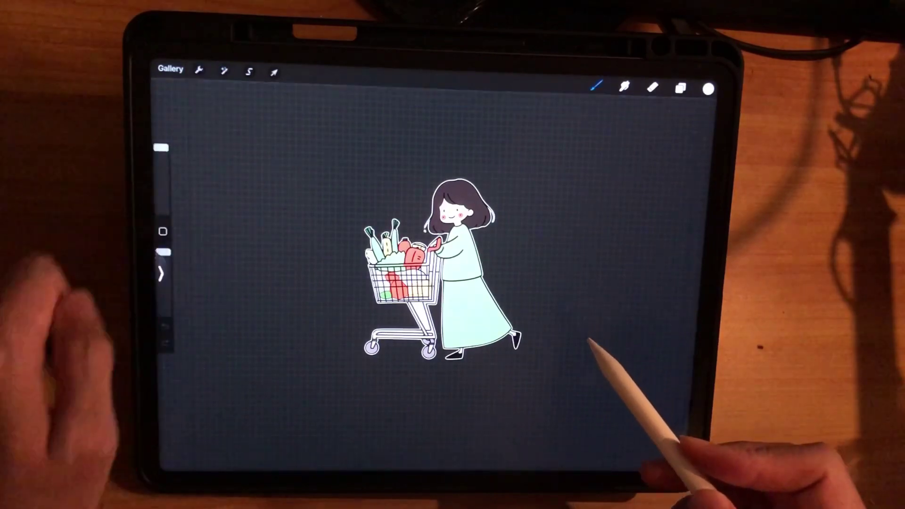
{"action": "left_click", "coordinate": [679, 88]}
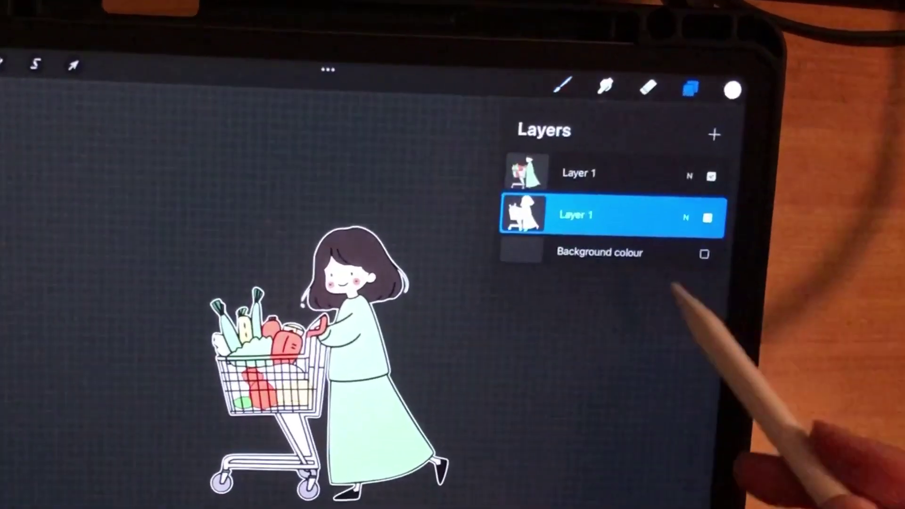
{"action": "left_click", "coordinate": [569, 212]}
{"action": "left_click", "coordinate": [516, 189]}
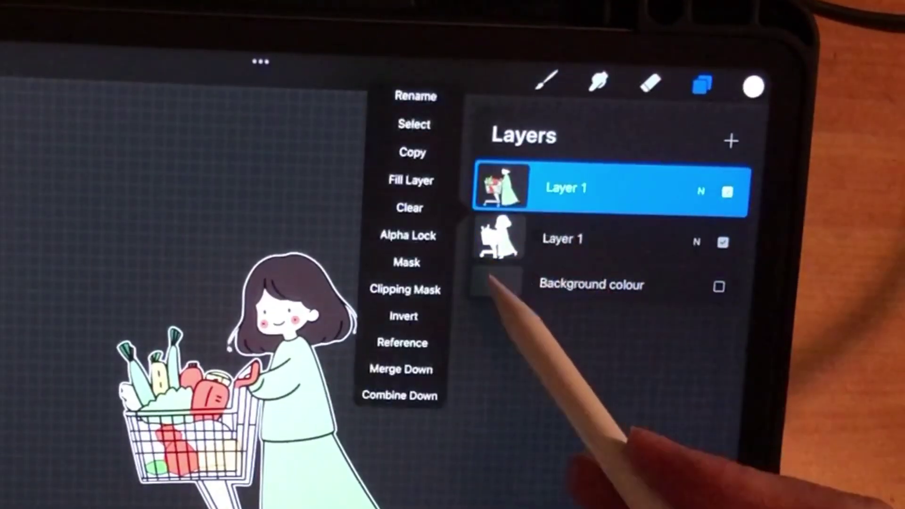
{"action": "left_click", "coordinate": [417, 370]}
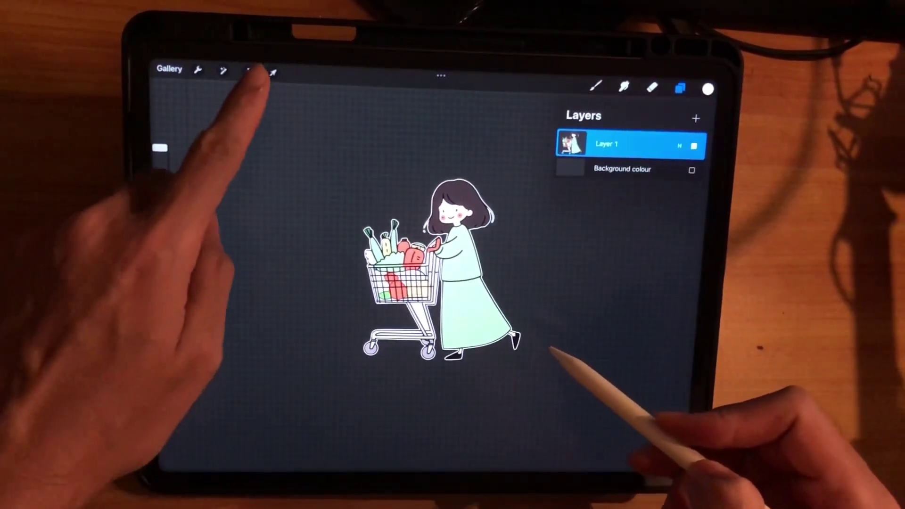
{"action": "left_click", "coordinate": [247, 72]}
Step: Shrink the cart-girl sticker to about half size and move it to the upper left
{"action": "mouse_move", "coordinate": [647, 240]}
{"action": "left_mouse_down"}
{"action": "mouse_move", "coordinate": [586, 302]}
{"action": "mouse_move", "coordinate": [522, 314]}
{"action": "left_mouse_up"}
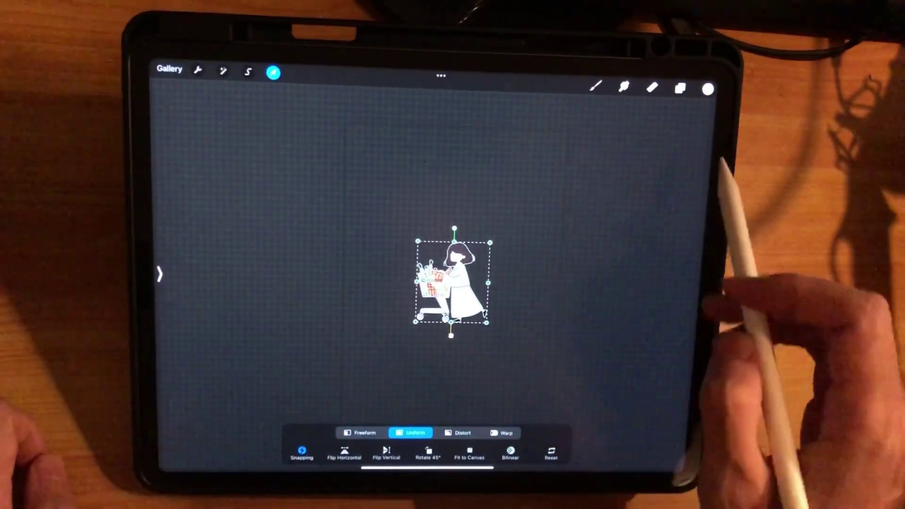
{"action": "left_click_drag", "start_coordinate": [489, 340], "coordinate": [460, 287]}
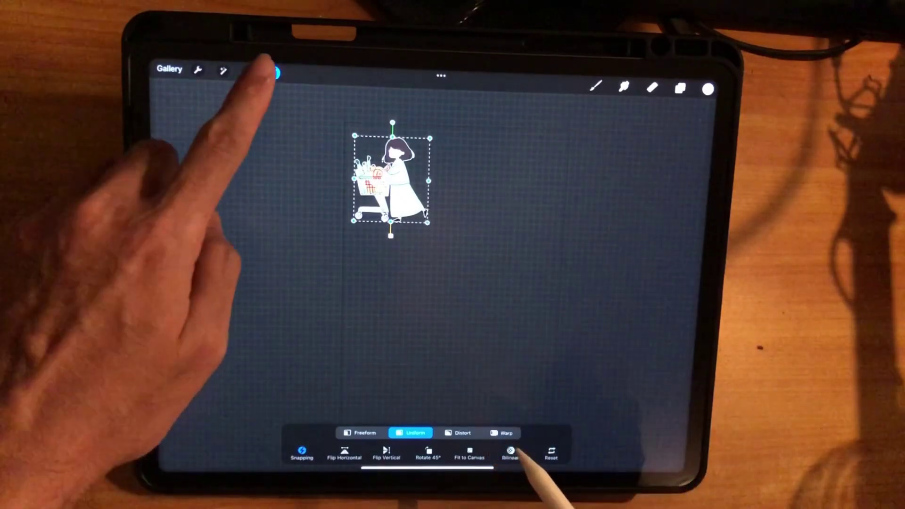
{"action": "left_click", "coordinate": [273, 72]}
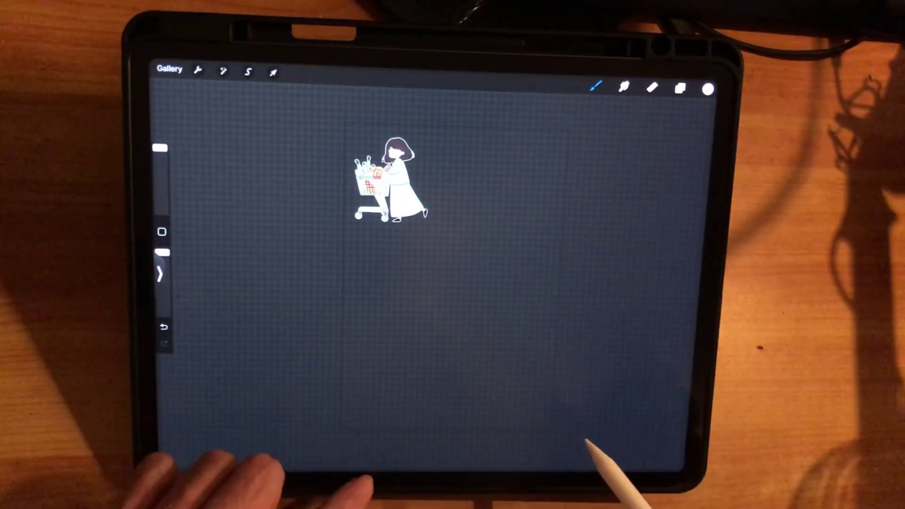
Step: Replace the cart picture on the slide with the four beer mugs picture from Photos
{"action": "left_click", "coordinate": [568, 447]}
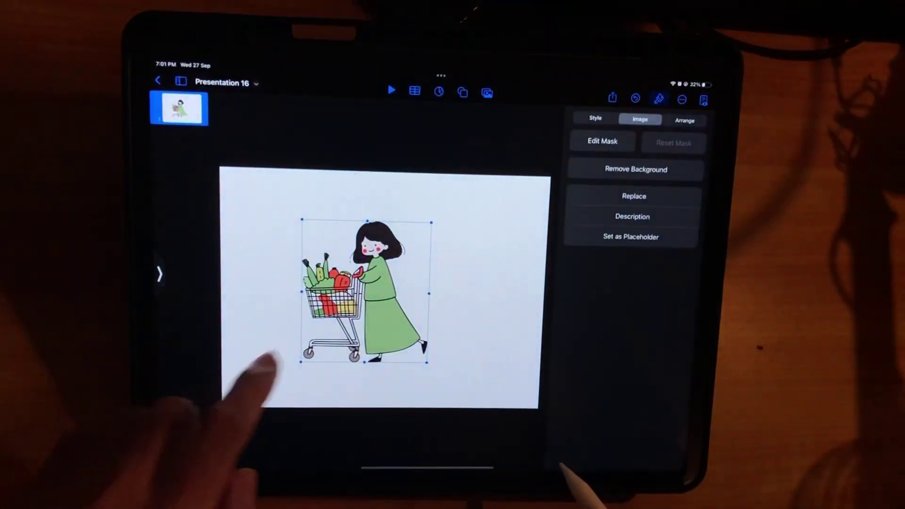
{"action": "left_click", "coordinate": [339, 208]}
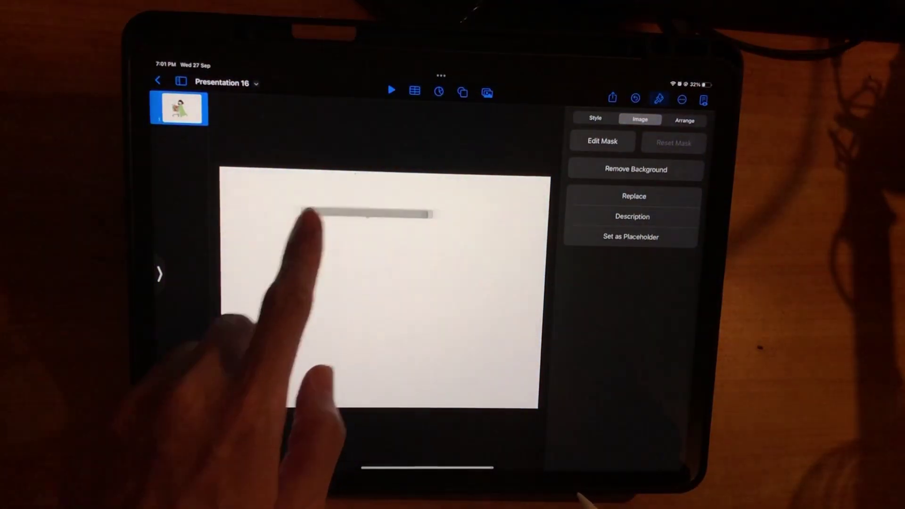
{"action": "left_click_drag", "start_coordinate": [159, 273], "coordinate": [269, 289]}
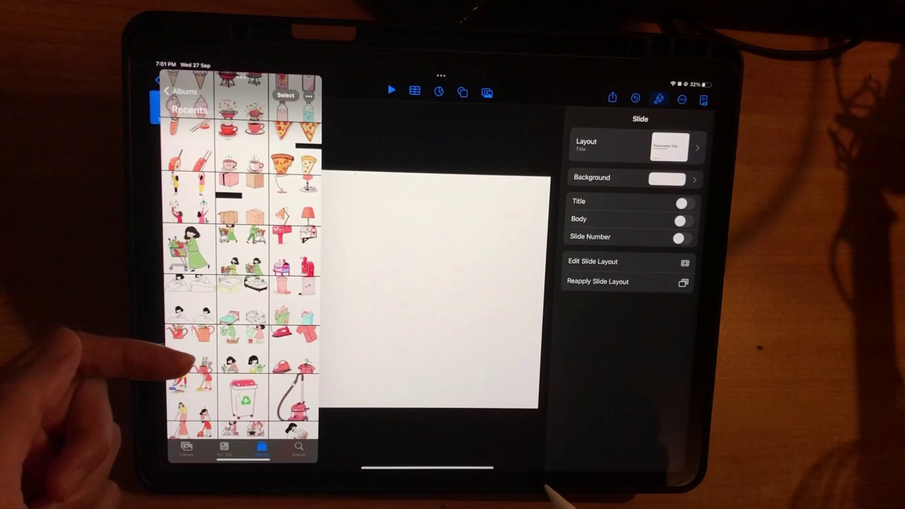
{"action": "scroll", "coordinate": [194, 208], "scroll_direction": "up", "scroll_amount": 5}
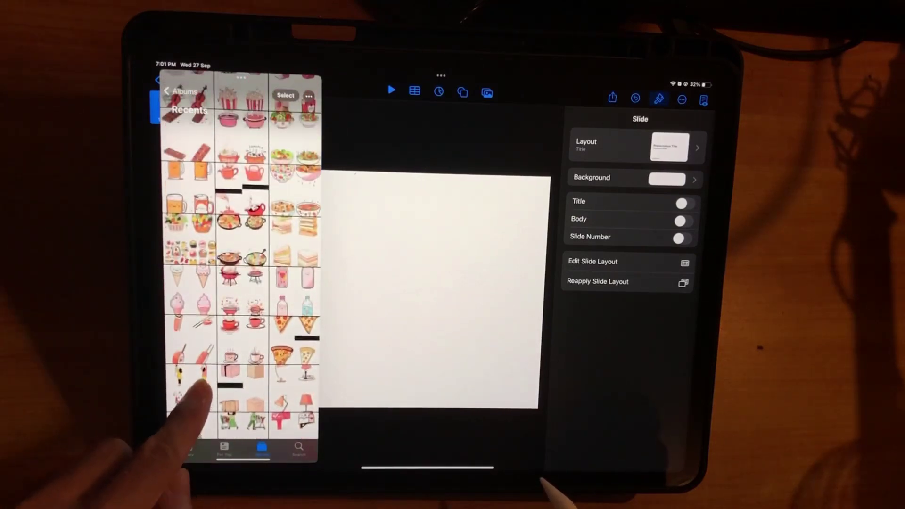
{"action": "scroll", "coordinate": [201, 234], "scroll_direction": "up", "scroll_amount": 2}
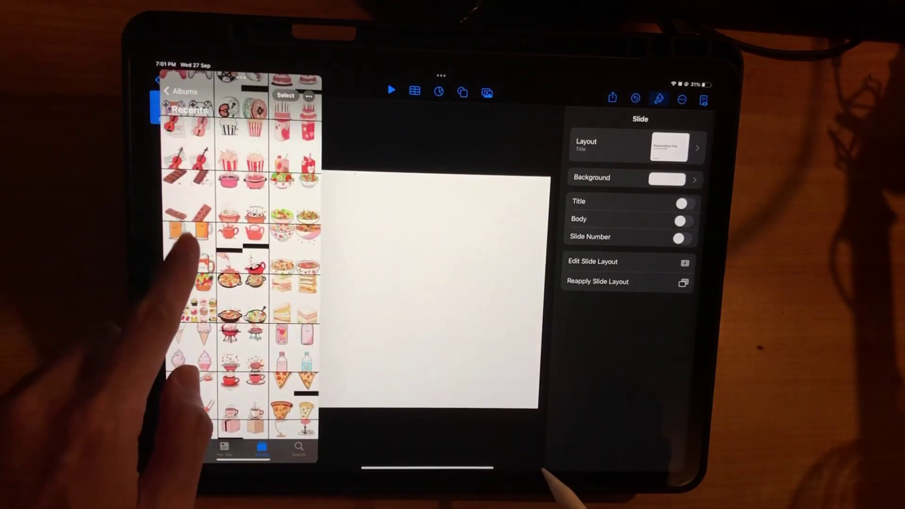
{"action": "left_click", "coordinate": [188, 233]}
{"action": "left_click_drag", "start_coordinate": [193, 273], "coordinate": [184, 452]}
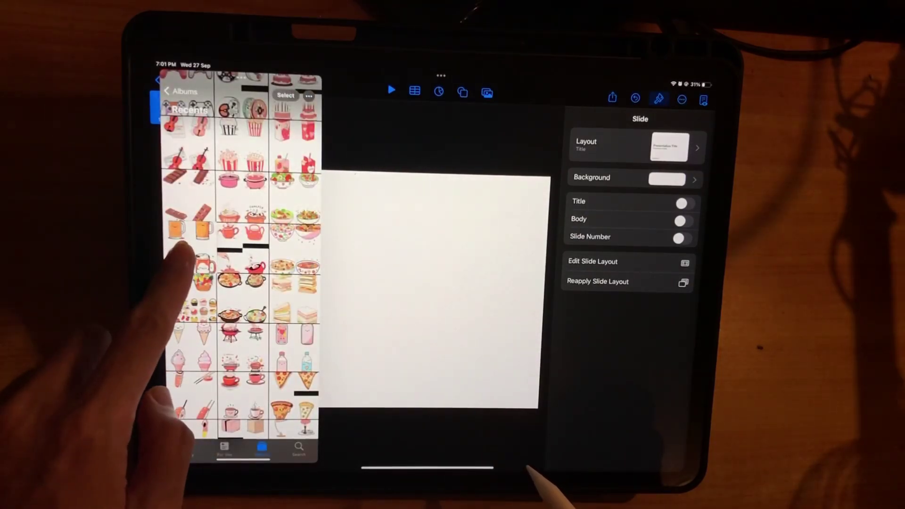
{"action": "left_click_drag", "start_coordinate": [182, 249], "coordinate": [357, 330]}
{"action": "left_click_drag", "start_coordinate": [388, 282], "coordinate": [388, 286]}
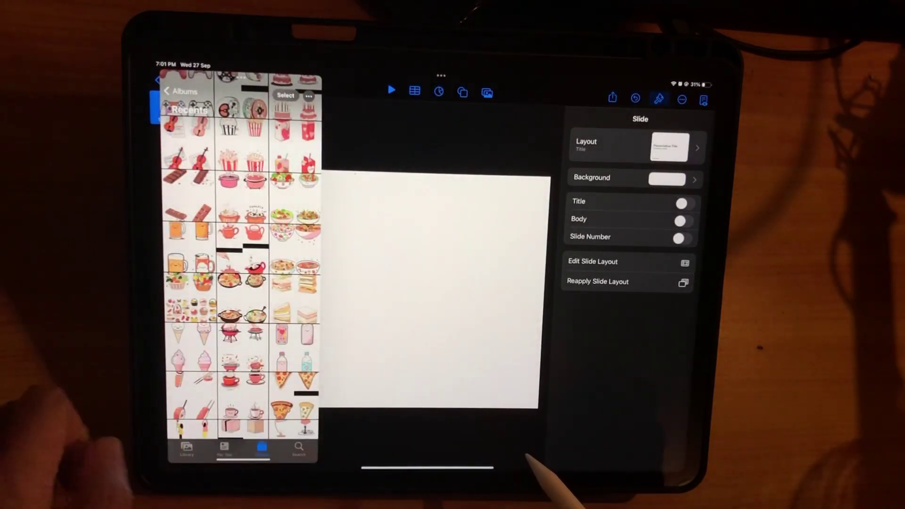
{"action": "left_click", "coordinate": [323, 344]}
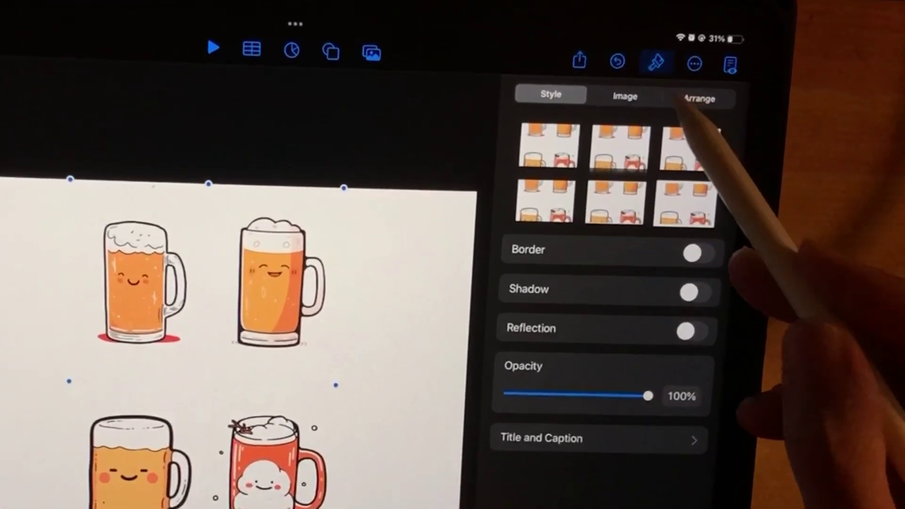
Step: Remove the beer-mug picture's white background, refining the transparent area
{"action": "left_click", "coordinate": [640, 118]}
{"action": "left_click", "coordinate": [618, 181]}
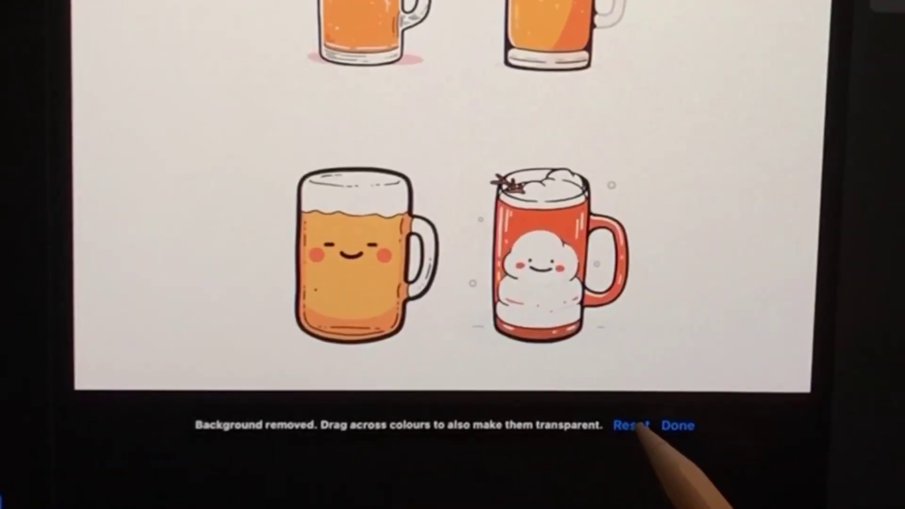
{"action": "left_click", "coordinate": [575, 435]}
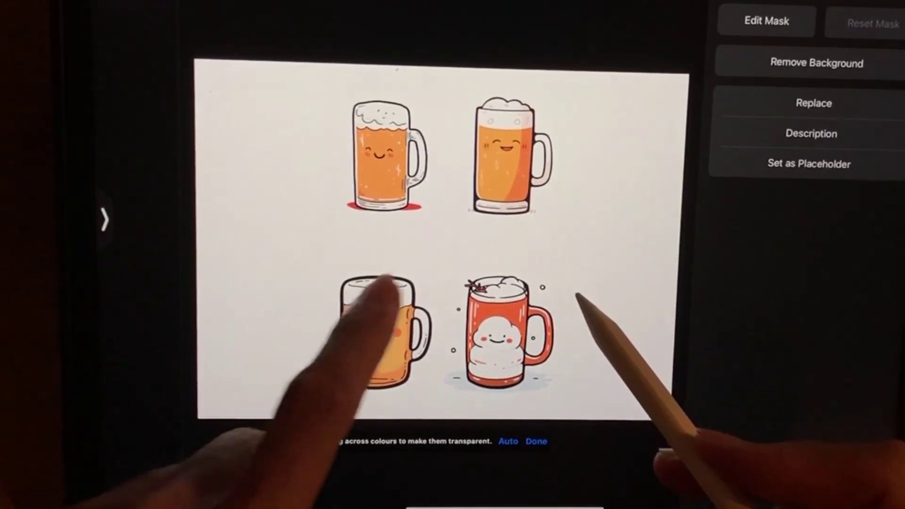
{"action": "left_click_drag", "start_coordinate": [439, 240], "coordinate": [447, 246]}
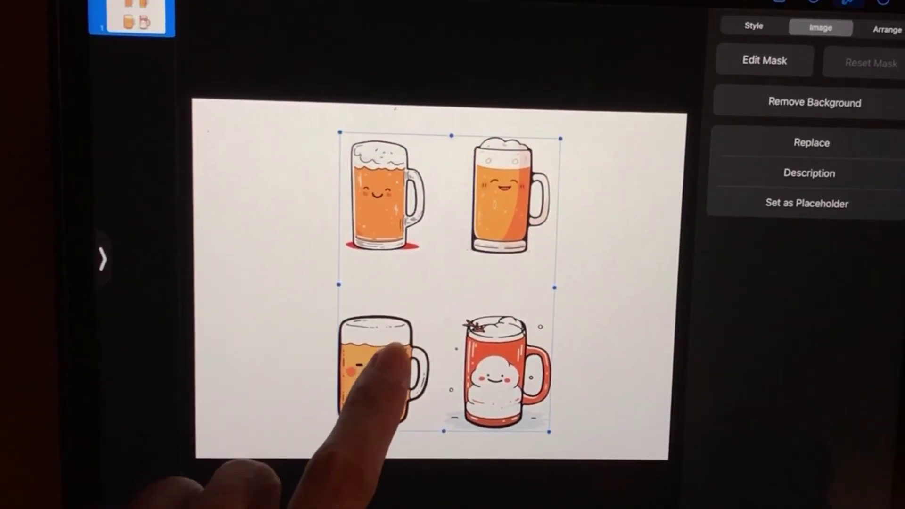
{"action": "left_click", "coordinate": [363, 343]}
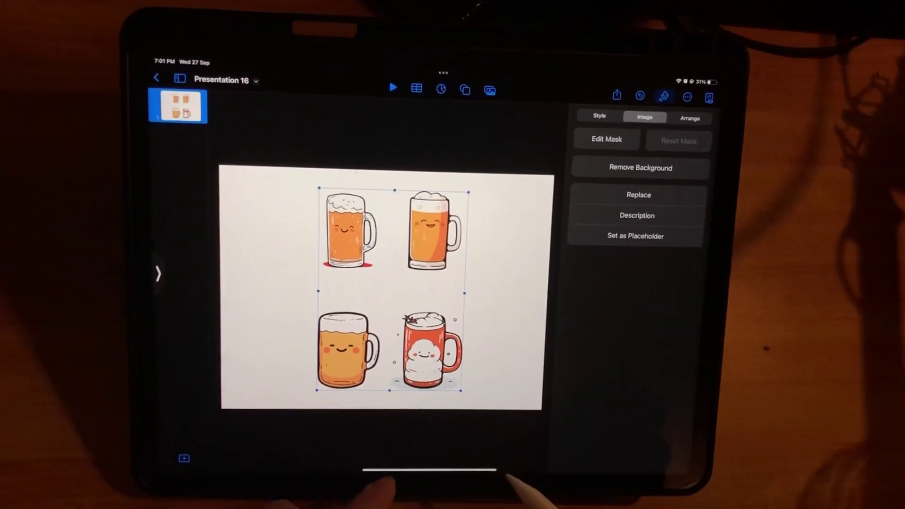
Step: Switch to the Procreate sticker sheet and paste the four beer mugs copied from Keynote
{"action": "left_click_drag", "start_coordinate": [507, 498], "coordinate": [505, 470]}
{"action": "left_click", "coordinate": [598, 446]}
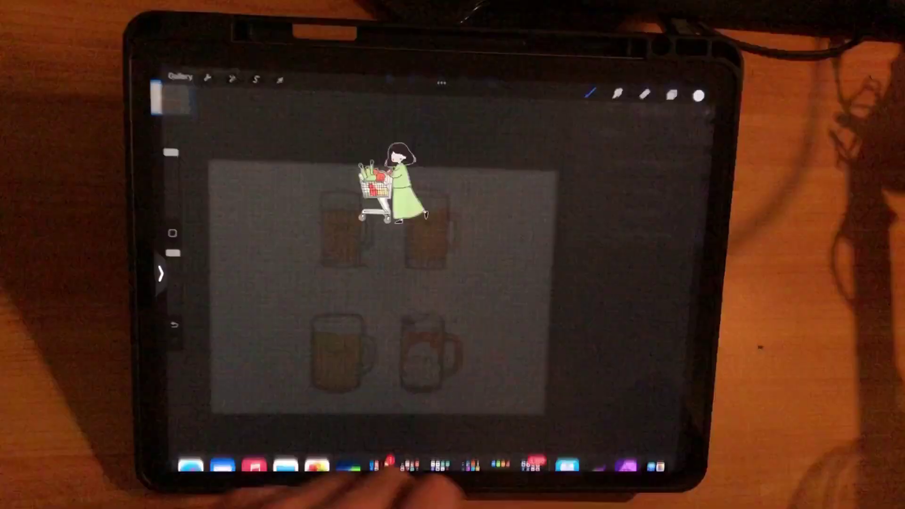
{"action": "left_click_drag", "start_coordinate": [488, 272], "coordinate": [449, 323]}
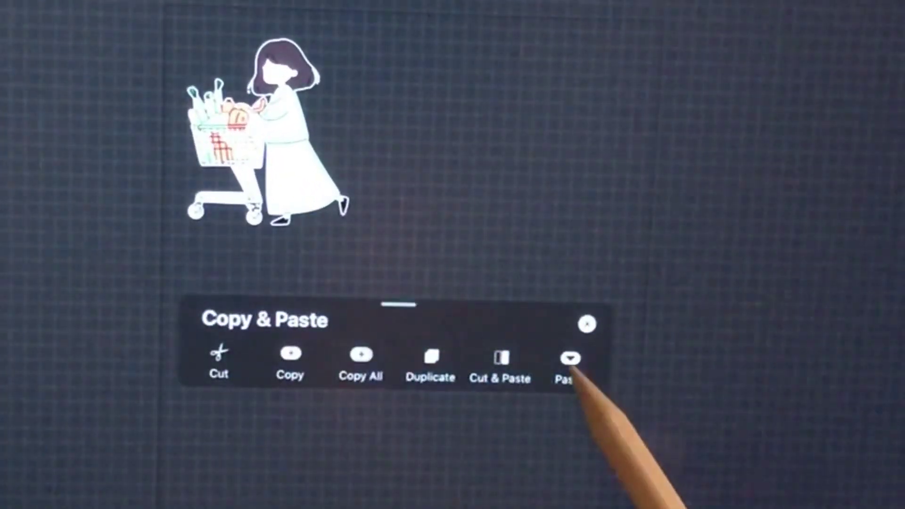
{"action": "left_click", "coordinate": [568, 364]}
{"action": "left_click", "coordinate": [416, 399]}
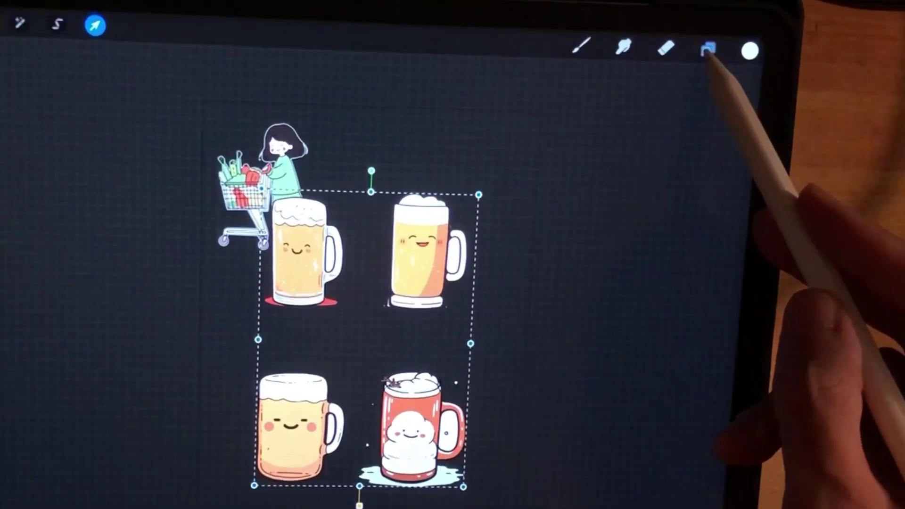
Step: Duplicate the Inserted Image beer-mug layer and select the lower copy
{"action": "left_click", "coordinate": [681, 86]}
{"action": "left_click_drag", "start_coordinate": [700, 132], "coordinate": [621, 133]}
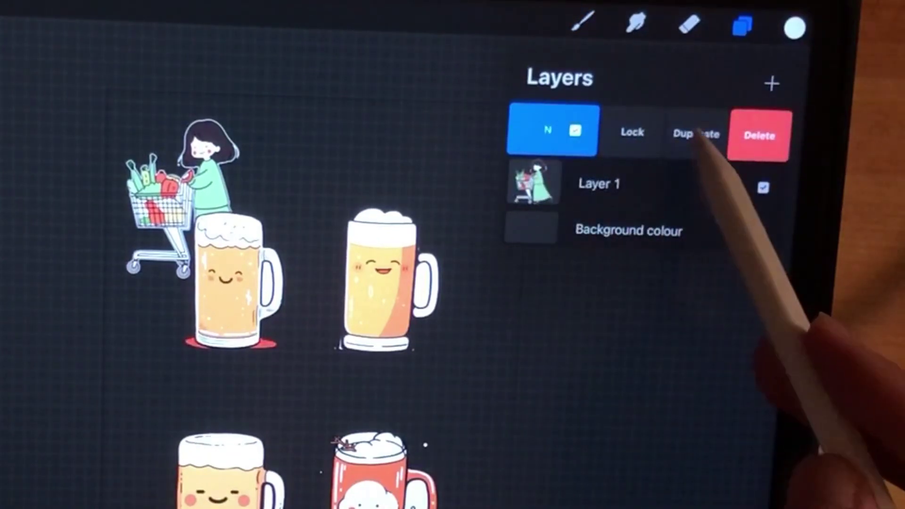
{"action": "left_click", "coordinate": [697, 132]}
{"action": "left_click", "coordinate": [668, 185]}
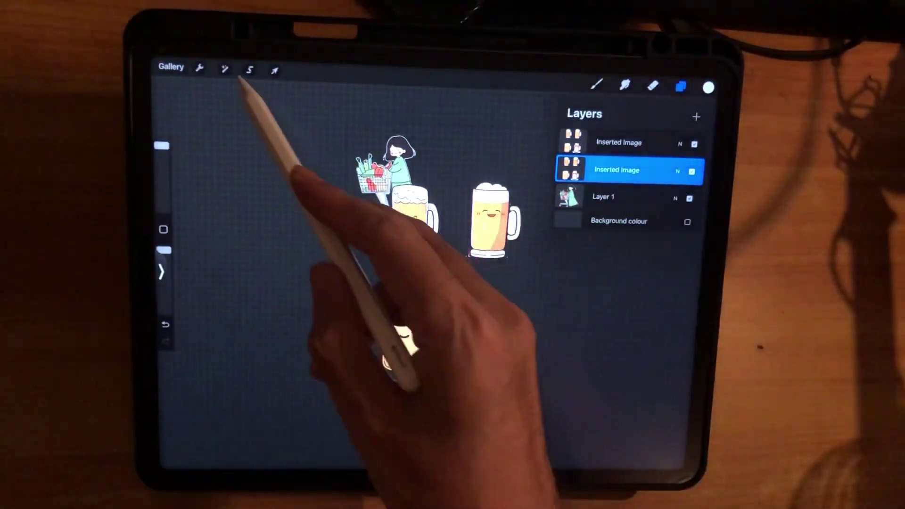
Step: Make the lower mug copy white with no saturation and near-full brightness
{"action": "left_click", "coordinate": [224, 68]}
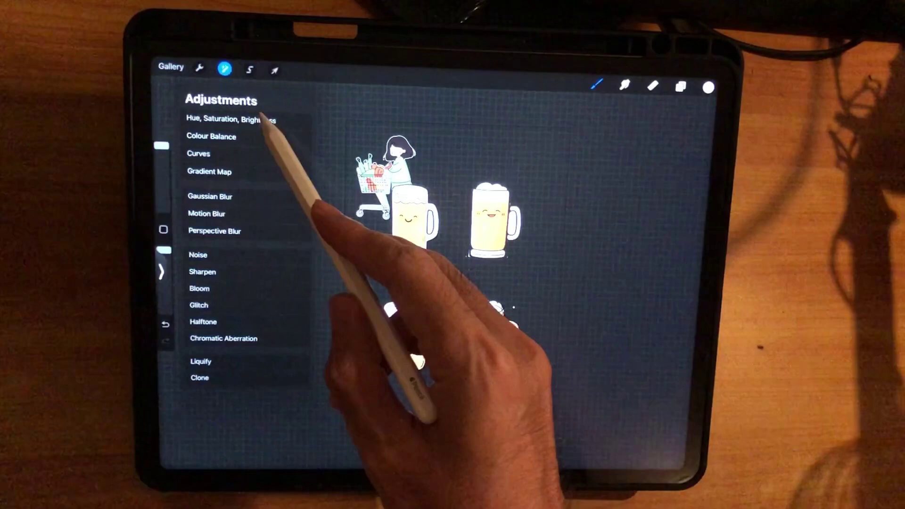
{"action": "left_click", "coordinate": [248, 120]}
{"action": "left_click_drag", "start_coordinate": [550, 456], "coordinate": [558, 456]}
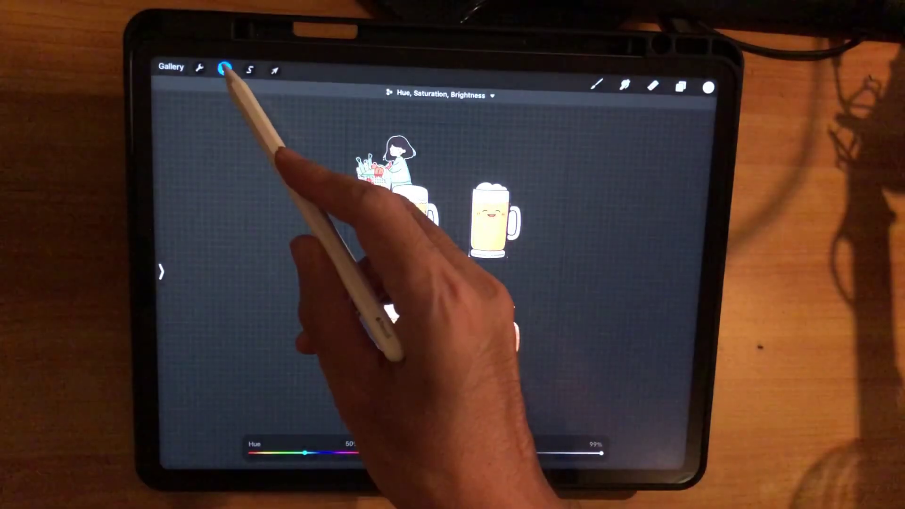
Step: Apply Bloom to the white copy at 100% transition, about 17% size and maximum burn
{"action": "left_click", "coordinate": [225, 68]}
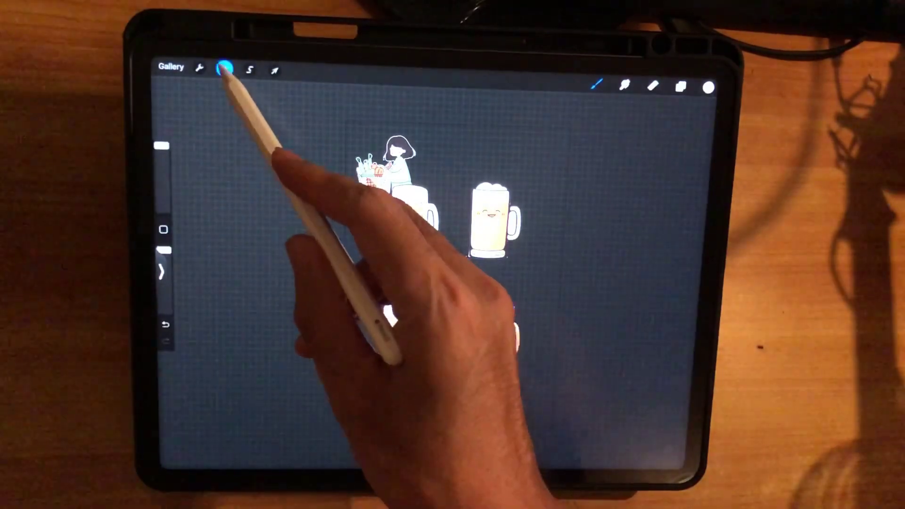
{"action": "left_click", "coordinate": [225, 68]}
{"action": "left_click", "coordinate": [283, 287]}
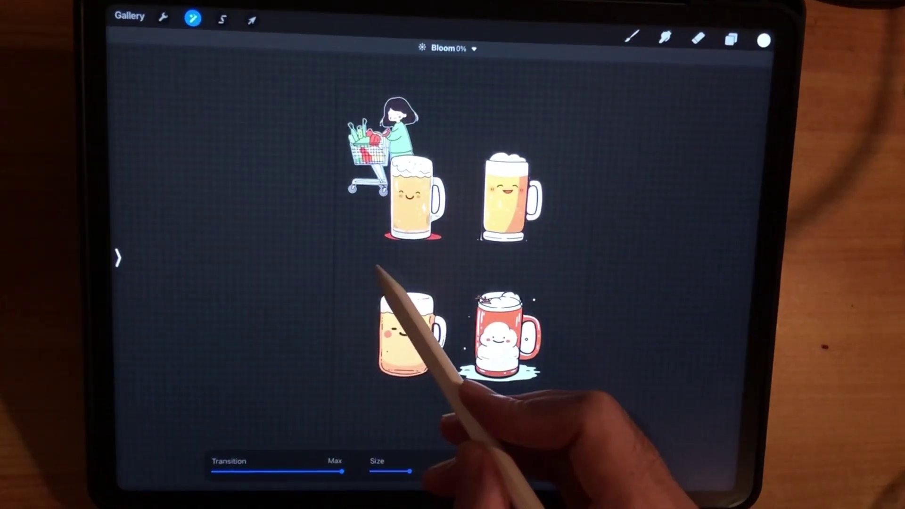
{"action": "left_click_drag", "start_coordinate": [377, 267], "coordinate": [688, 281]}
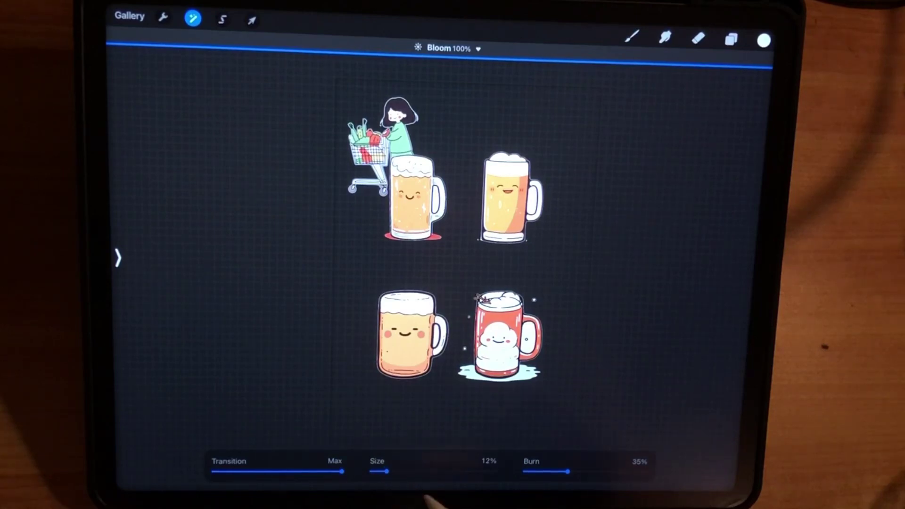
{"action": "left_click_drag", "start_coordinate": [597, 471], "coordinate": [647, 471]}
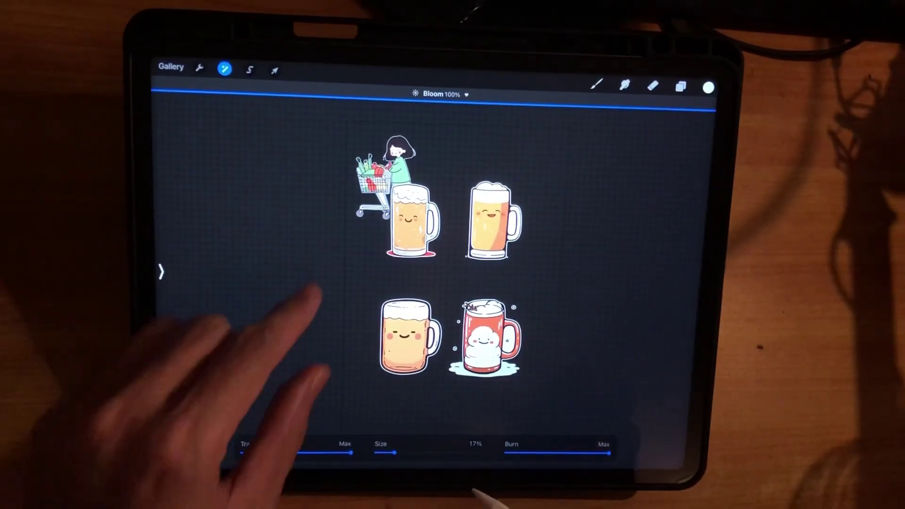
{"action": "scroll", "coordinate": [359, 179], "scroll_direction": "up", "scroll_amount": 5}
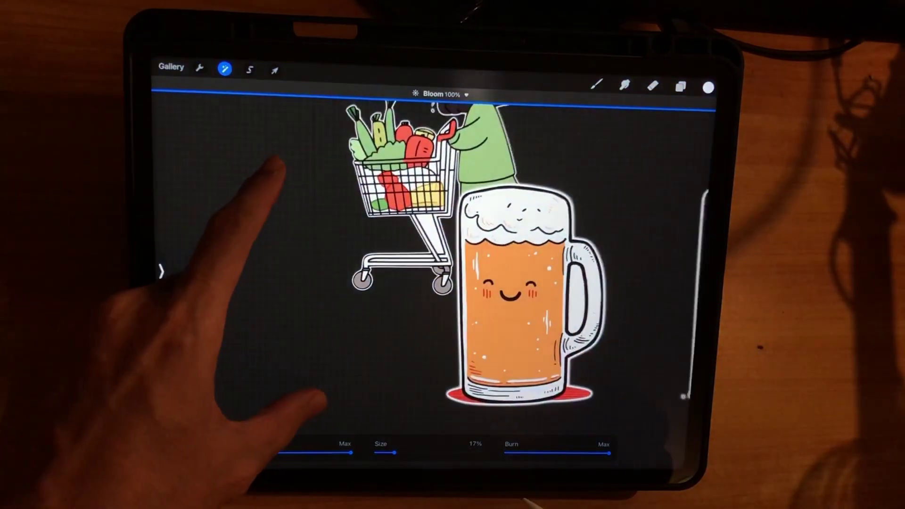
{"action": "scroll", "coordinate": [269, 227], "scroll_direction": "down", "scroll_amount": 5}
{"action": "scroll", "coordinate": [290, 255], "scroll_direction": "down", "scroll_amount": 5}
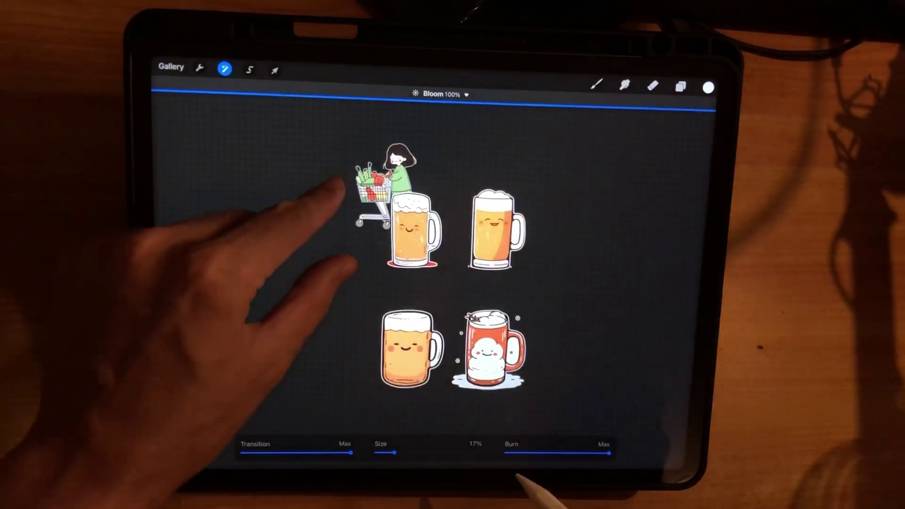
Step: Merge the top beer-mug layer down onto its white outline layer
{"action": "left_click", "coordinate": [216, 67]}
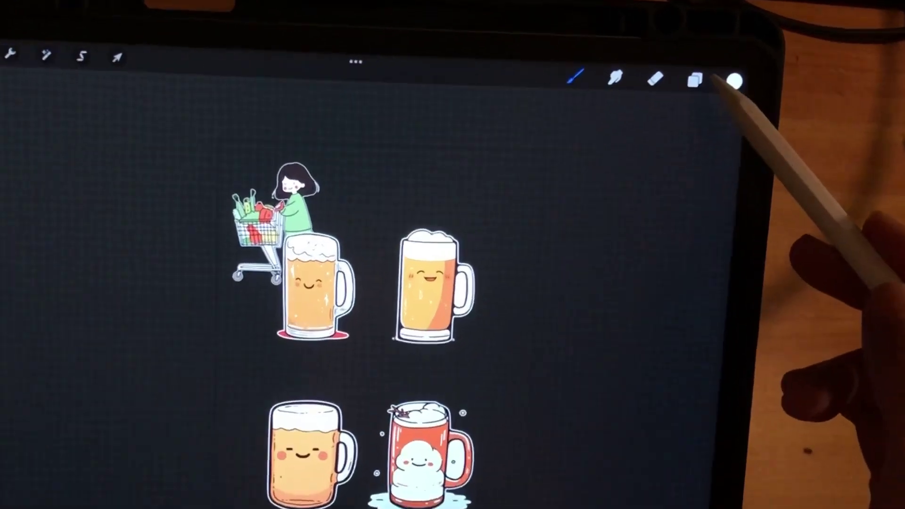
{"action": "left_click", "coordinate": [680, 87]}
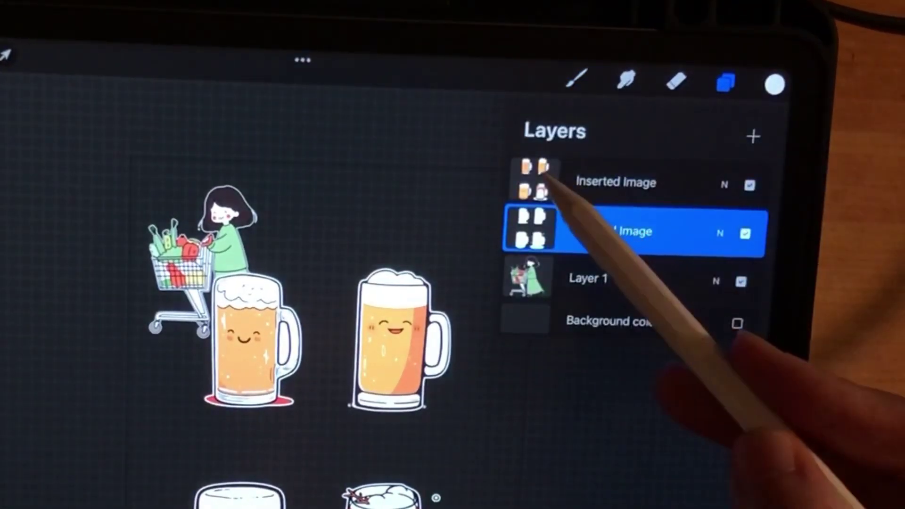
{"action": "left_click", "coordinate": [615, 182]}
{"action": "left_click", "coordinate": [534, 181]}
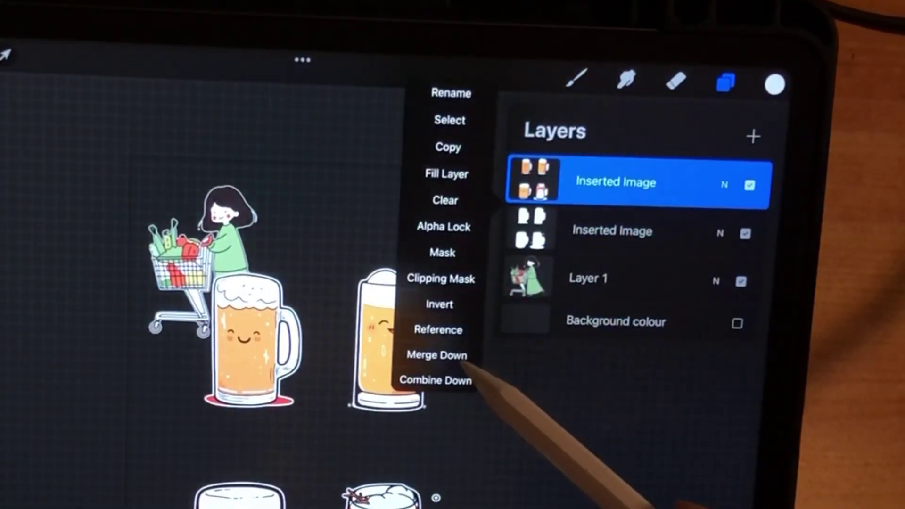
{"action": "left_click", "coordinate": [533, 200]}
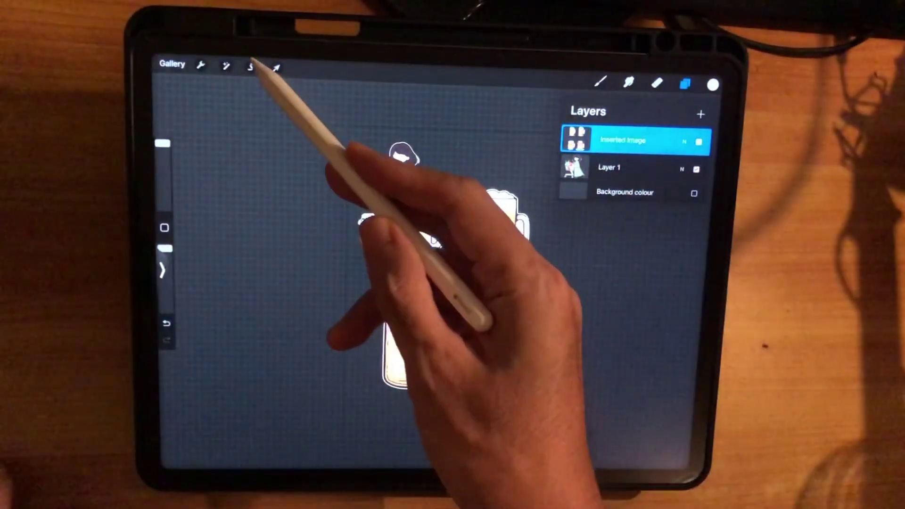
Step: Rectangle-select the bottom-left beer mug and Copy & Paste it onto a new layer
{"action": "left_click", "coordinate": [251, 67]}
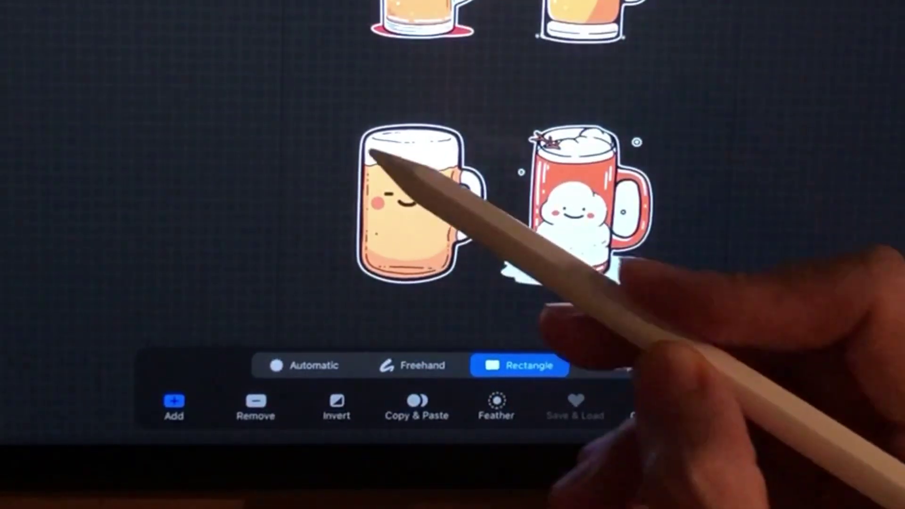
{"action": "left_click_drag", "start_coordinate": [345, 101], "coordinate": [407, 181]}
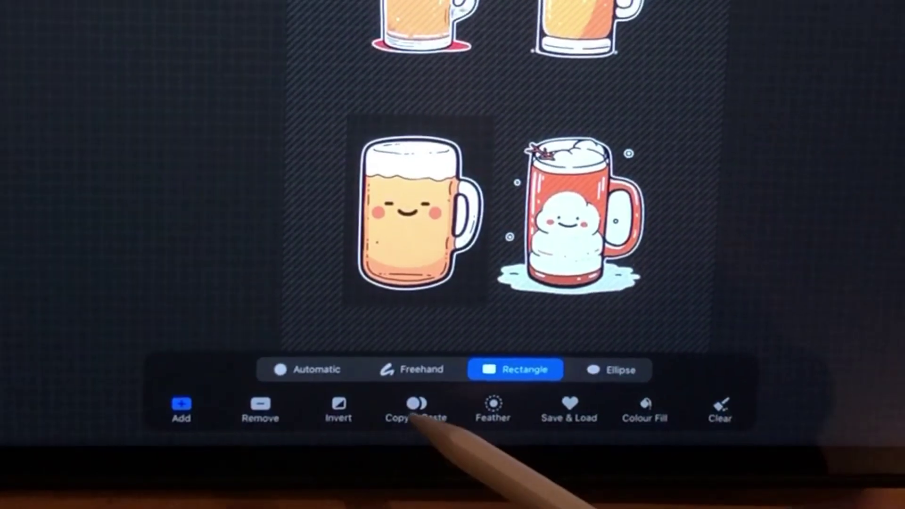
{"action": "left_click", "coordinate": [417, 403]}
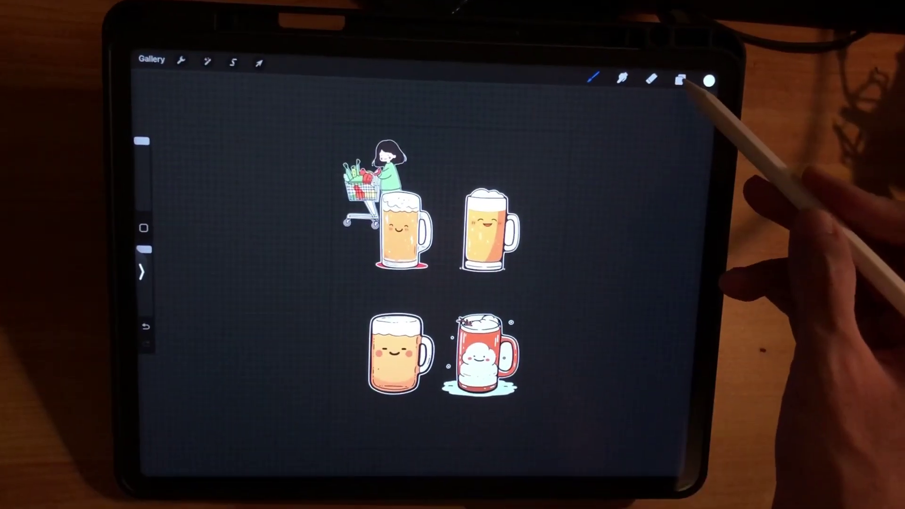
Step: Hide the Inserted Image layer and move the From selection mug up beside the girl
{"action": "left_click", "coordinate": [680, 82]}
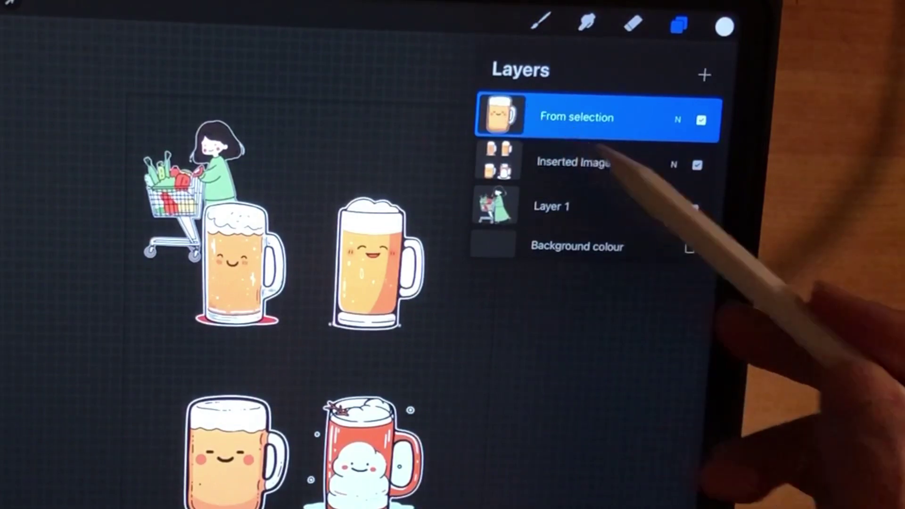
{"action": "left_click", "coordinate": [696, 164]}
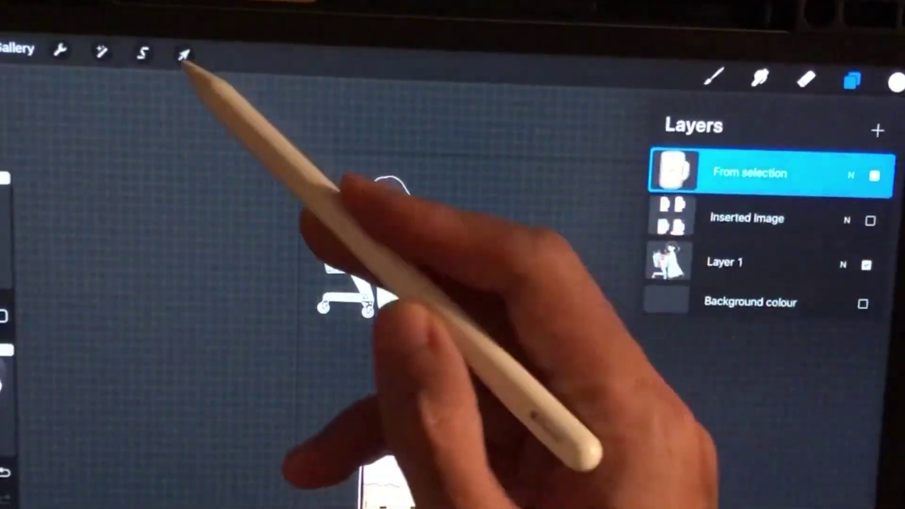
{"action": "left_click", "coordinate": [183, 56]}
{"action": "left_click_drag", "start_coordinate": [515, 428], "coordinate": [555, 282]}
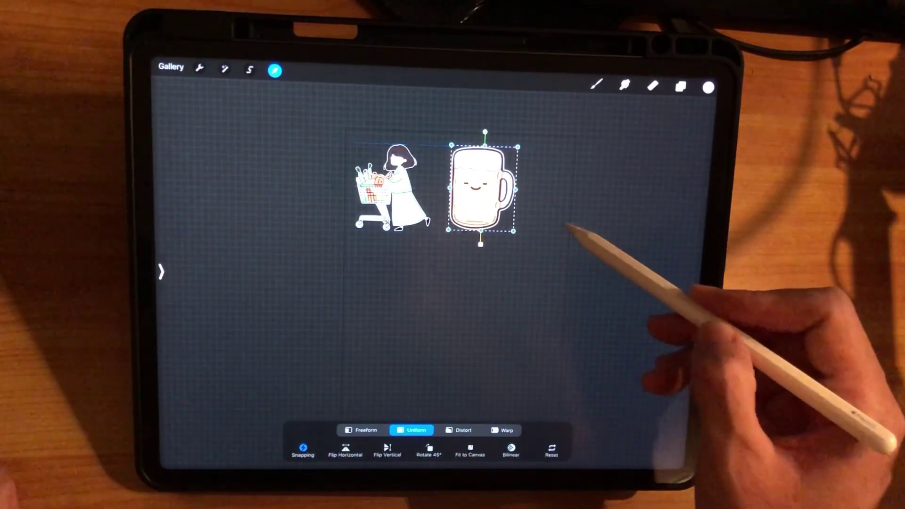
{"action": "left_click", "coordinate": [275, 70]}
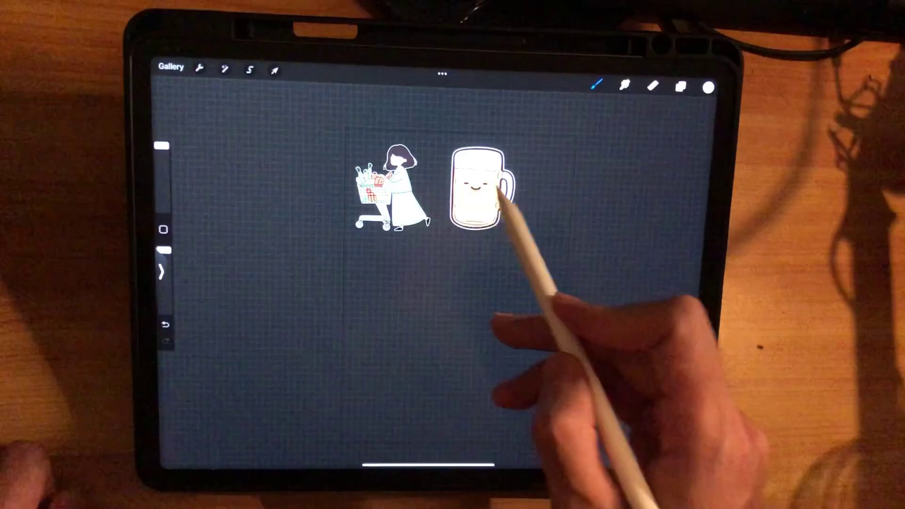
Step: Return to the Gallery and open the second artwork, the girls doing household chores
{"action": "left_click", "coordinate": [171, 67]}
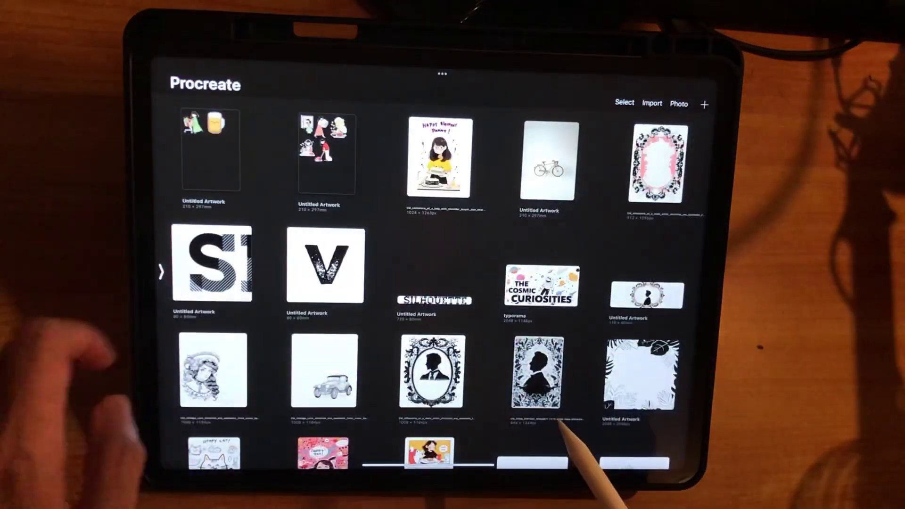
{"action": "left_click", "coordinate": [327, 154]}
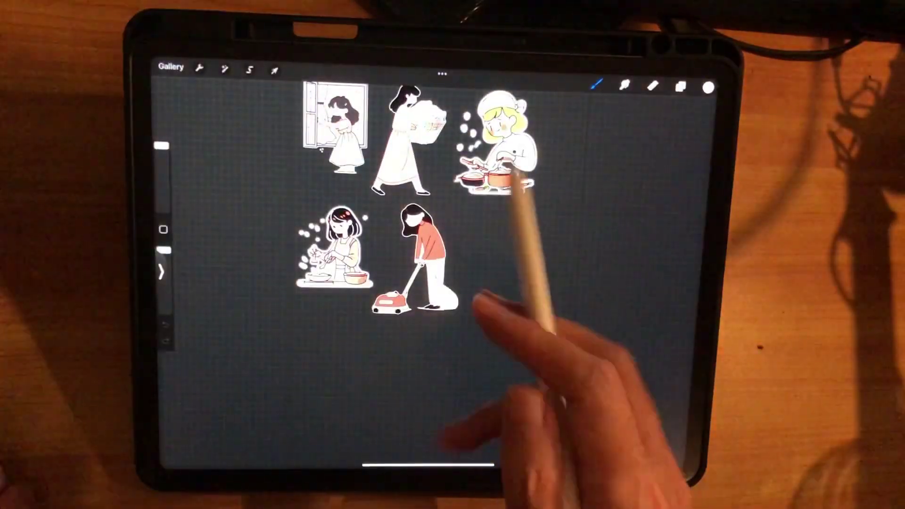